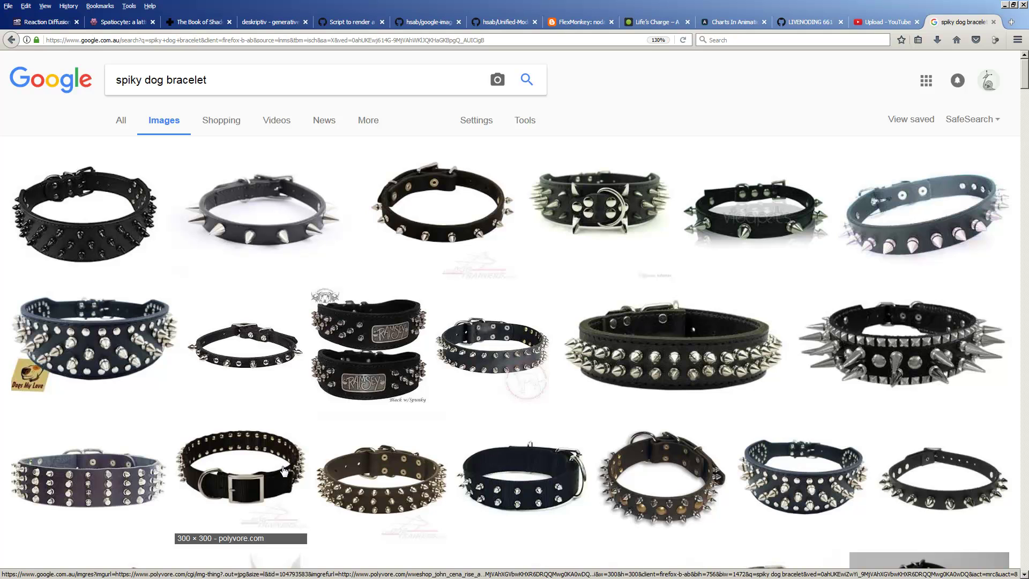
Browse the image results for spiky dog bracelets and open the preview of the Etsy spiked leather dog collar.
{"action": "scroll", "coordinate": [358, 289], "scroll_direction": "down", "scroll_amount": 8}
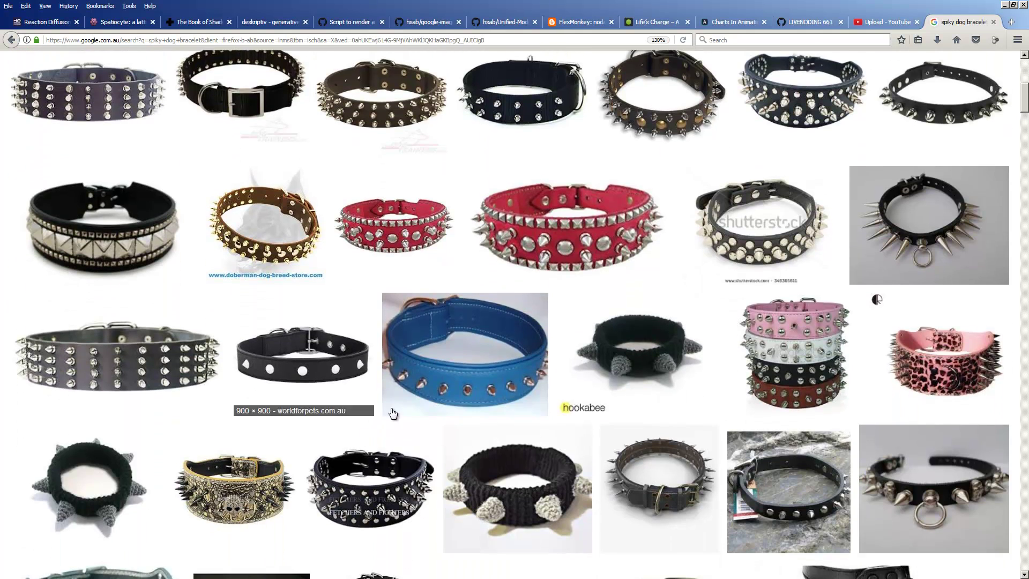
{"action": "scroll", "coordinate": [556, 405], "scroll_direction": "up", "scroll_amount": 4}
{"action": "scroll", "coordinate": [518, 395], "scroll_direction": "up", "scroll_amount": 4}
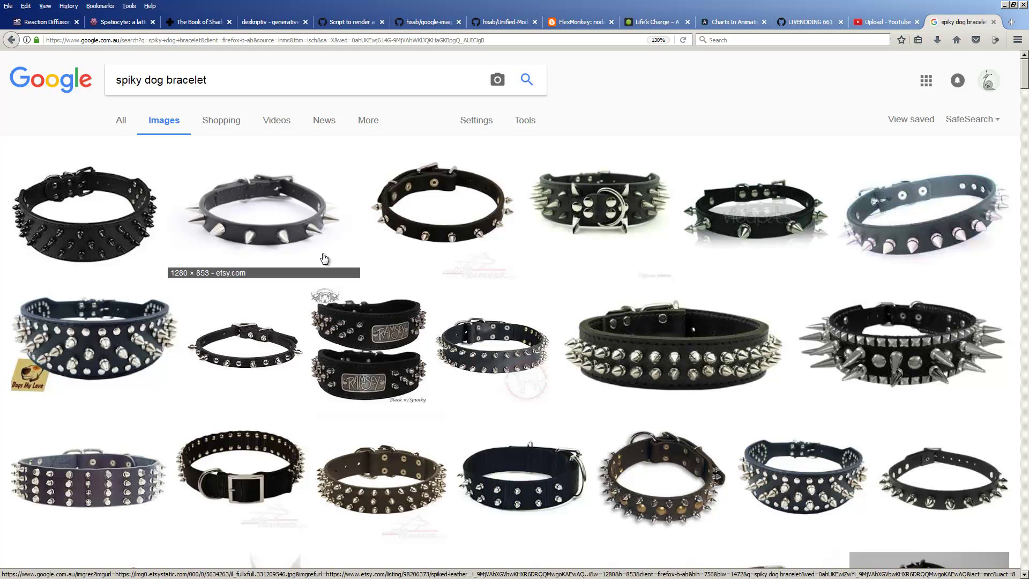
{"action": "scroll", "coordinate": [426, 229], "scroll_direction": "down", "scroll_amount": 5}
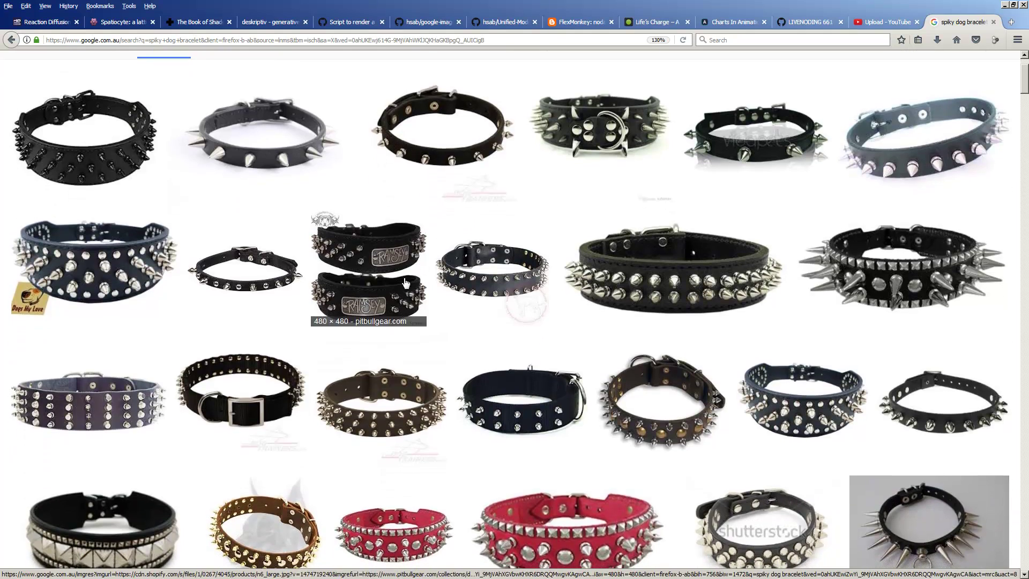
{"action": "scroll", "coordinate": [553, 299], "scroll_direction": "up", "scroll_amount": 1}
{"action": "scroll", "coordinate": [552, 295], "scroll_direction": "up", "scroll_amount": 4}
{"action": "scroll", "coordinate": [552, 295], "scroll_direction": "down", "scroll_amount": 3}
{"action": "scroll", "coordinate": [552, 294], "scroll_direction": "down", "scroll_amount": 12}
{"action": "scroll", "coordinate": [514, 314], "scroll_direction": "down", "scroll_amount": 2}
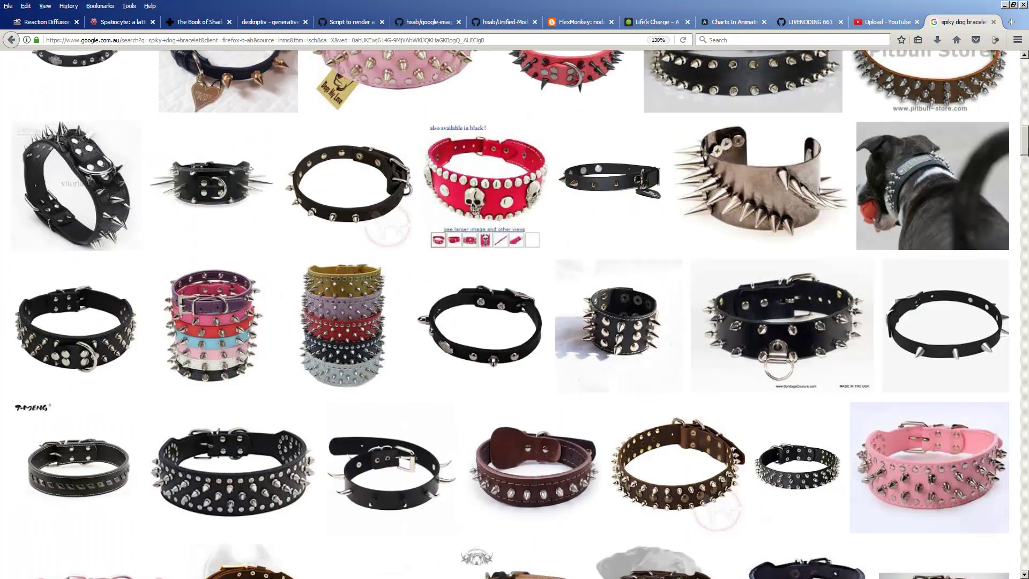
{"action": "scroll", "coordinate": [284, 173], "scroll_direction": "up", "scroll_amount": 15}
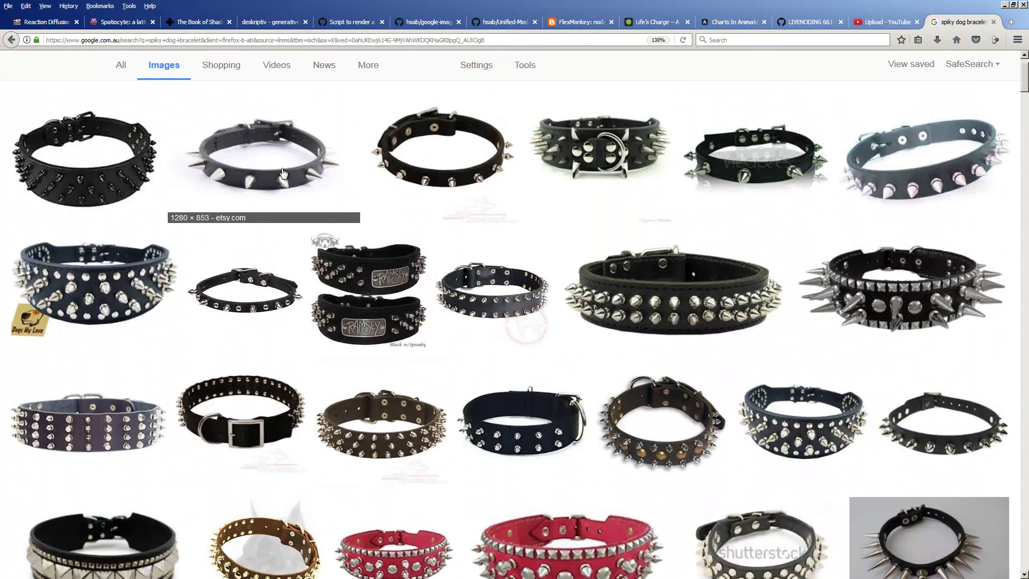
{"action": "left_click", "coordinate": [284, 172]}
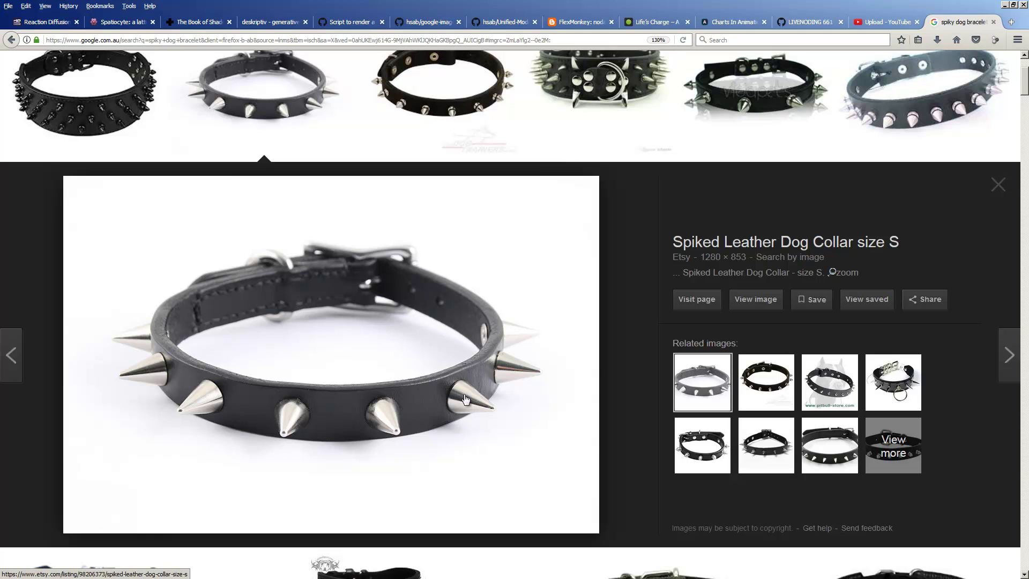
Switch to Blender and delete all default objects from the scene.
{"action": "left_click", "coordinate": [1005, 6]}
{"action": "middle_click_drag", "start_coordinate": [535, 332], "coordinate": [503, 248]}
{"action": "scroll", "coordinate": [551, 278], "scroll_direction": "down", "scroll_amount": 2}
{"action": "key", "text": "a"}
{"action": "key", "text": "a"}
{"action": "key", "text": "x"}
{"action": "left_click", "coordinate": [548, 277]}
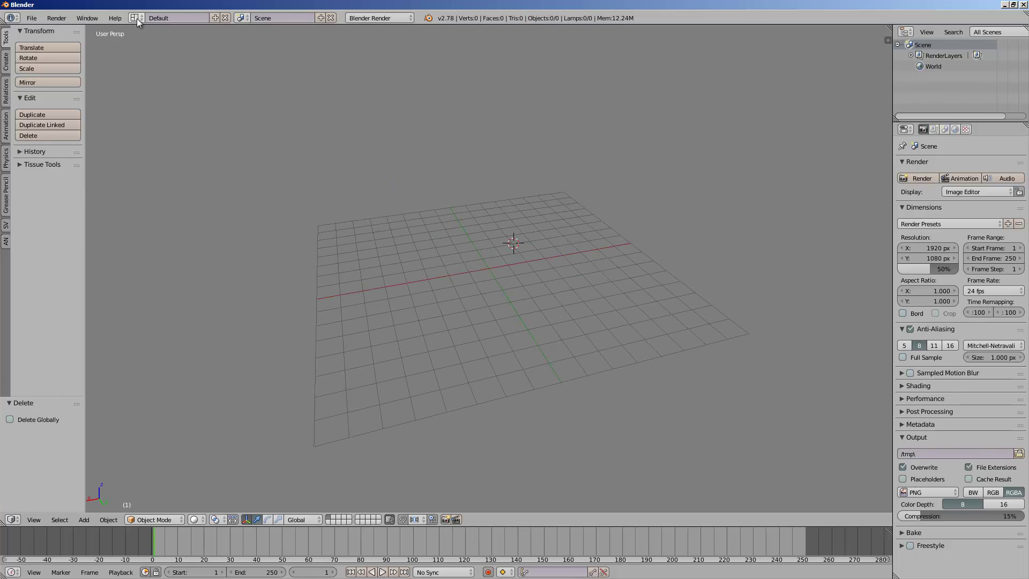
Switch to the Compositing screen layout and create a new Sverchok node tree.
{"action": "left_click", "coordinate": [137, 18]}
{"action": "left_click", "coordinate": [153, 54]}
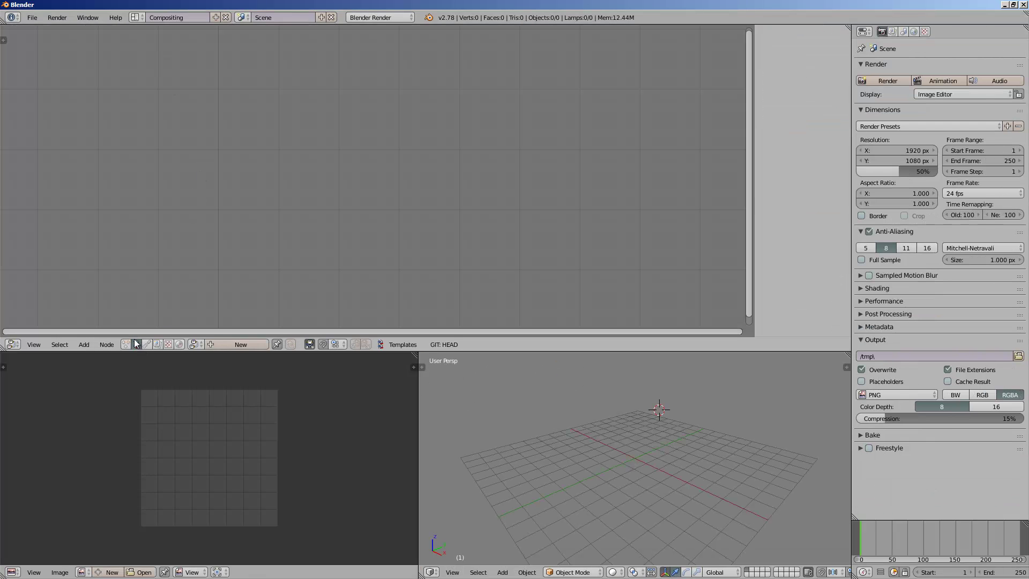
{"action": "left_click", "coordinate": [230, 343]}
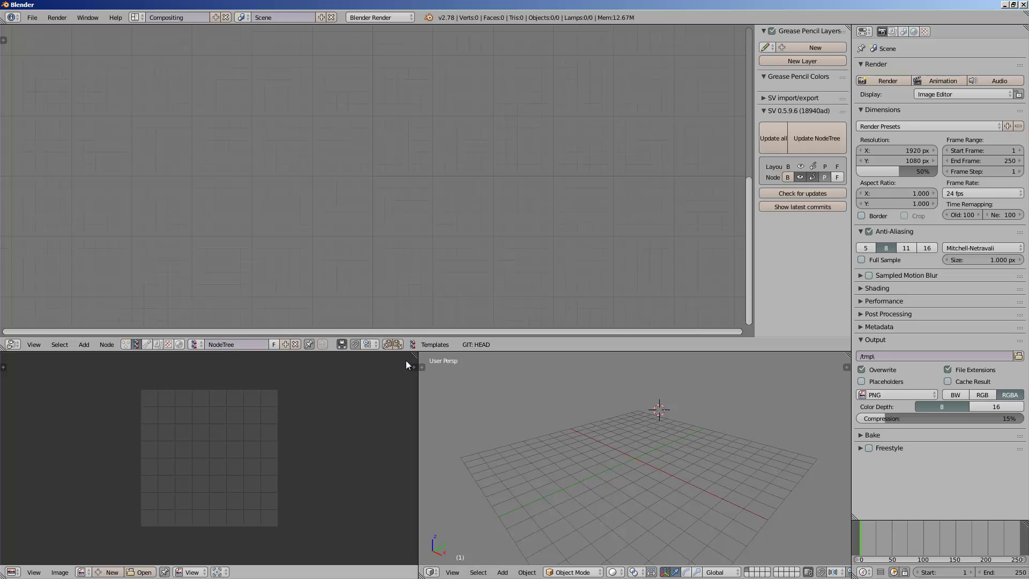
Join the image editor area into the 3D view so the viewport spans the full width below the node editor.
{"action": "left_click_drag", "start_coordinate": [416, 355], "coordinate": [394, 381]}
{"action": "middle_click_drag", "start_coordinate": [477, 430], "coordinate": [427, 404]}
{"action": "middle_click_drag", "start_coordinate": [315, 191], "coordinate": [320, 184]}
Add a Cylinder generator node to the node tree.
{"action": "key", "text": "shift+a"}
{"action": "left_click", "coordinate": [310, 159]}
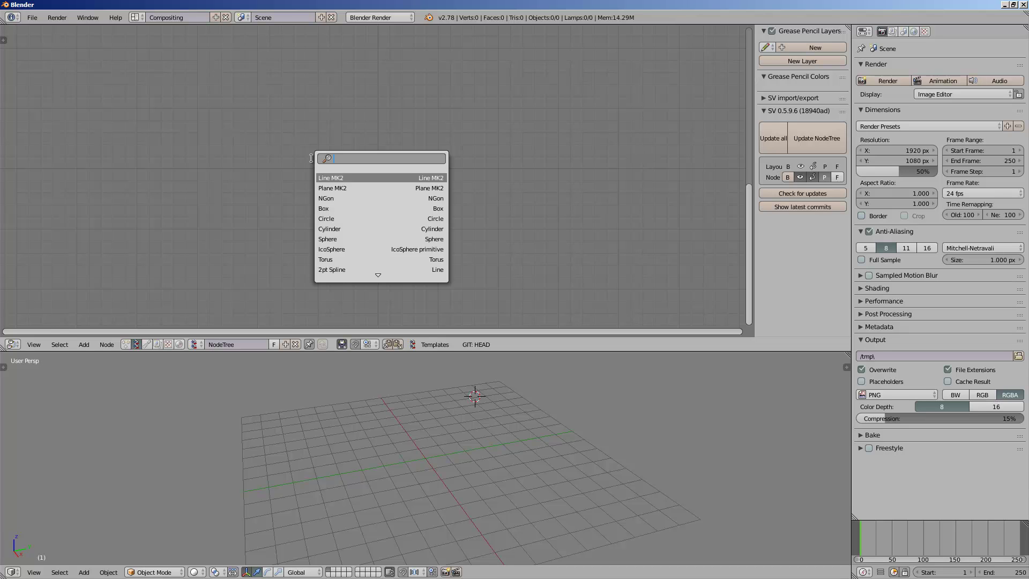
{"action": "type", "text": "cyl"}
{"action": "key", "text": "Return"}
{"action": "left_click", "coordinate": [246, 118]}
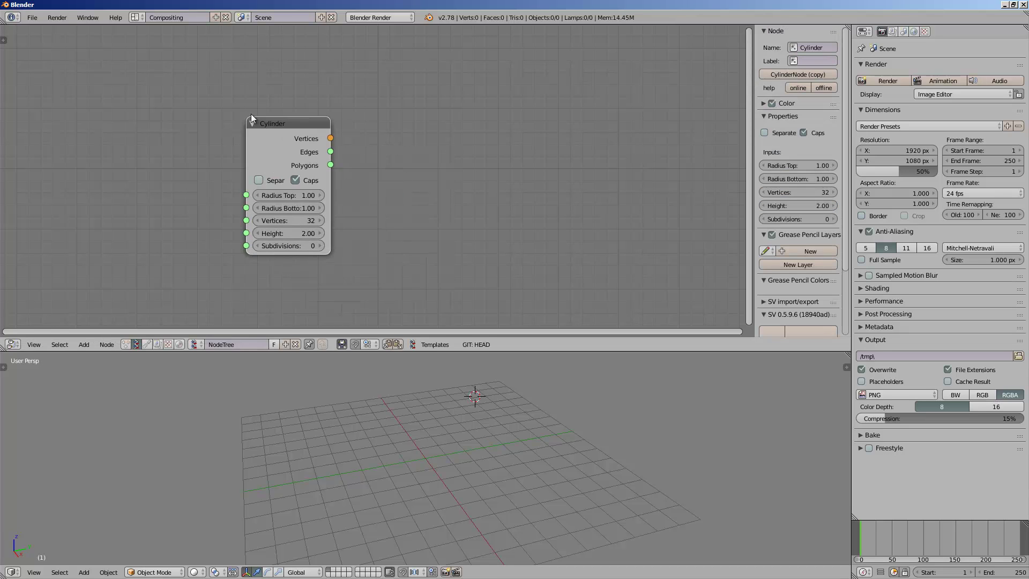
Add a Viewer Draw node and feed it the Cylinder node's vertices and polygons.
{"action": "key", "text": "alt+space"}
{"action": "type", "text": "view"}
{"action": "key", "text": "Return"}
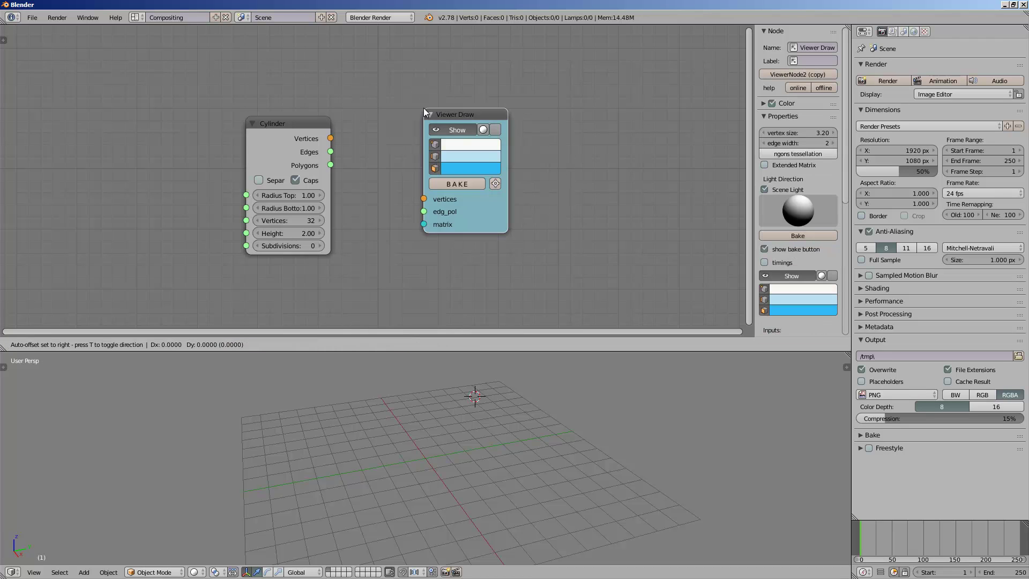
{"action": "left_click", "coordinate": [455, 132]}
{"action": "mouse_move", "coordinate": [334, 136]}
{"action": "left_mouse_down"}
{"action": "mouse_move", "coordinate": [359, 146]}
{"action": "mouse_move", "coordinate": [419, 231]}
{"action": "mouse_move", "coordinate": [450, 223]}
{"action": "mouse_move", "coordinate": [349, 166]}
{"action": "left_mouse_up"}
{"action": "scroll", "coordinate": [476, 422], "scroll_direction": "up", "scroll_amount": 3}
{"action": "middle_click_drag", "start_coordinate": [476, 423], "coordinate": [452, 444]}
{"action": "scroll", "coordinate": [469, 441], "scroll_direction": "up", "scroll_amount": 2}
{"action": "scroll", "coordinate": [455, 460], "scroll_direction": "down", "scroll_amount": 1}
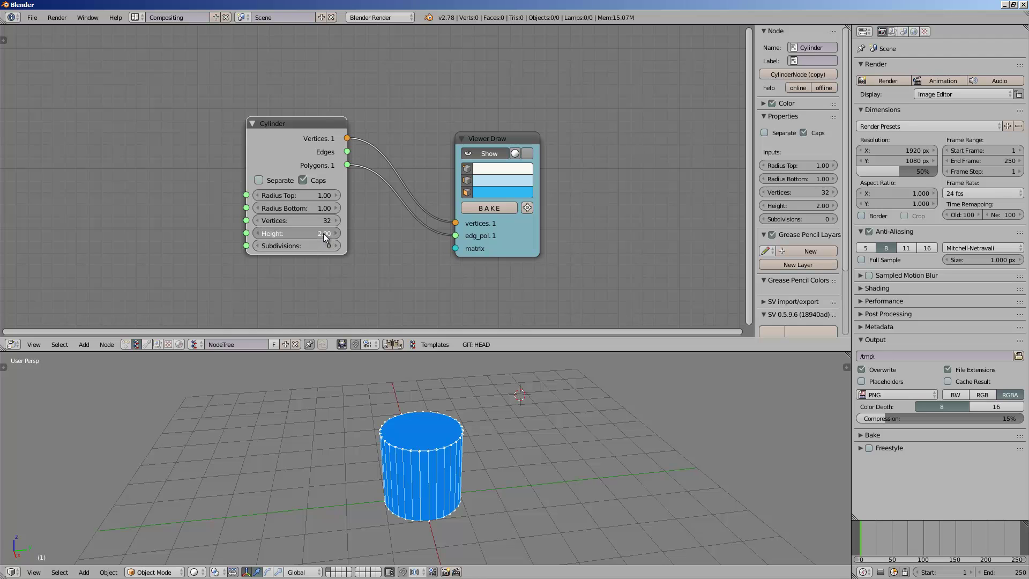
Flatten the cylinder into an open band by setting its height to 0.32 and disabling its caps.
{"action": "left_click_drag", "start_coordinate": [321, 233], "coordinate": [290, 237]}
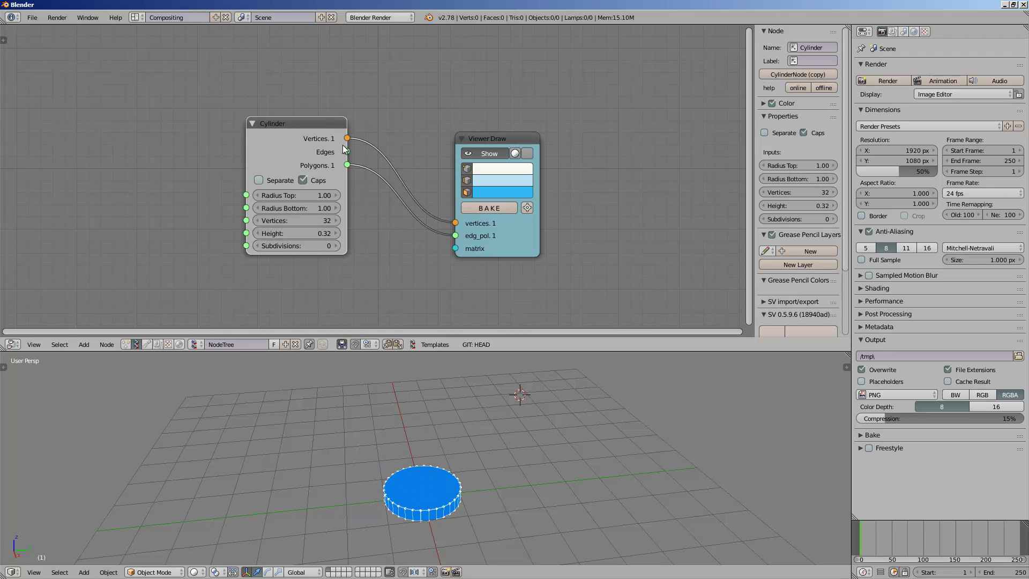
{"action": "left_click", "coordinate": [317, 182]}
{"action": "scroll", "coordinate": [515, 485], "scroll_direction": "up", "scroll_amount": 6}
{"action": "middle_click_drag", "start_coordinate": [516, 485], "coordinate": [427, 420], "text": "shift"}
{"action": "left_click_drag", "start_coordinate": [481, 351], "coordinate": [481, 274]}
{"action": "middle_click_drag", "start_coordinate": [462, 400], "coordinate": [493, 411]}
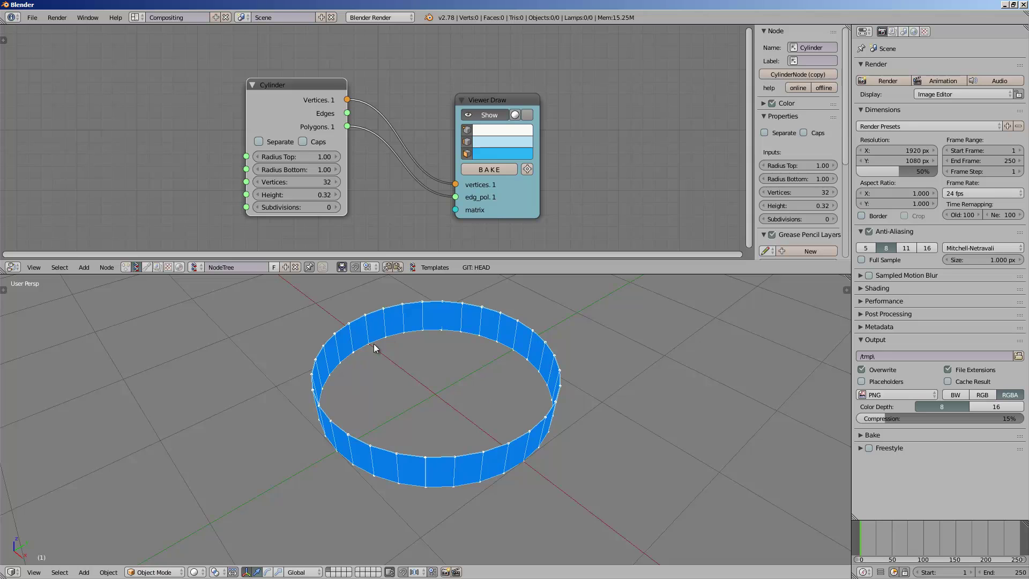
{"action": "middle_click_drag", "start_coordinate": [398, 354], "coordinate": [467, 369]}
Save the Blender file to the Desktop as sv_spiky_dog_bracelet_001.blend.
{"action": "key", "text": "ctrl+s"}
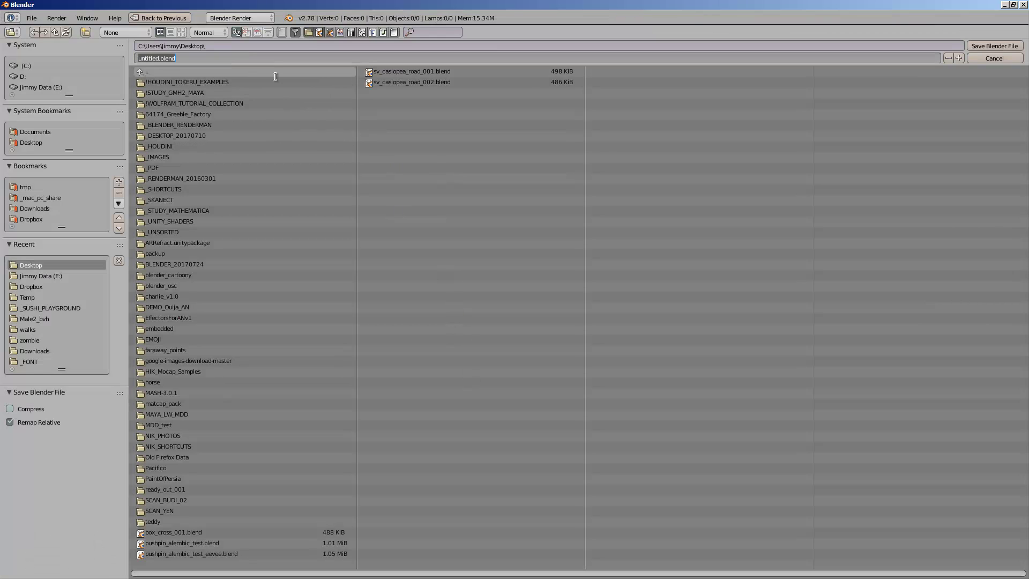
{"action": "type", "text": "sv_spiky_dog_bracelet_001"}
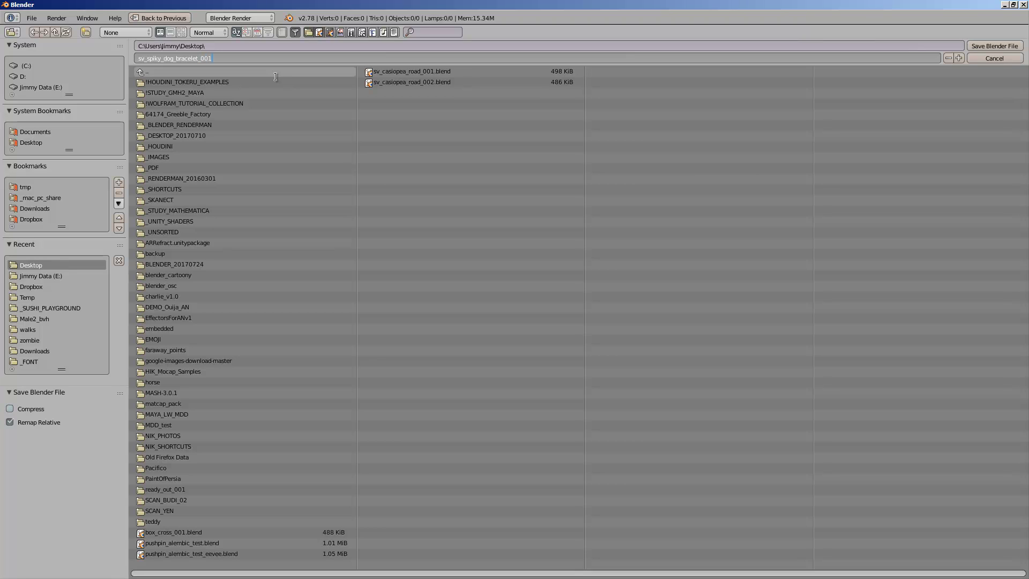
{"action": "key", "text": "Return"}
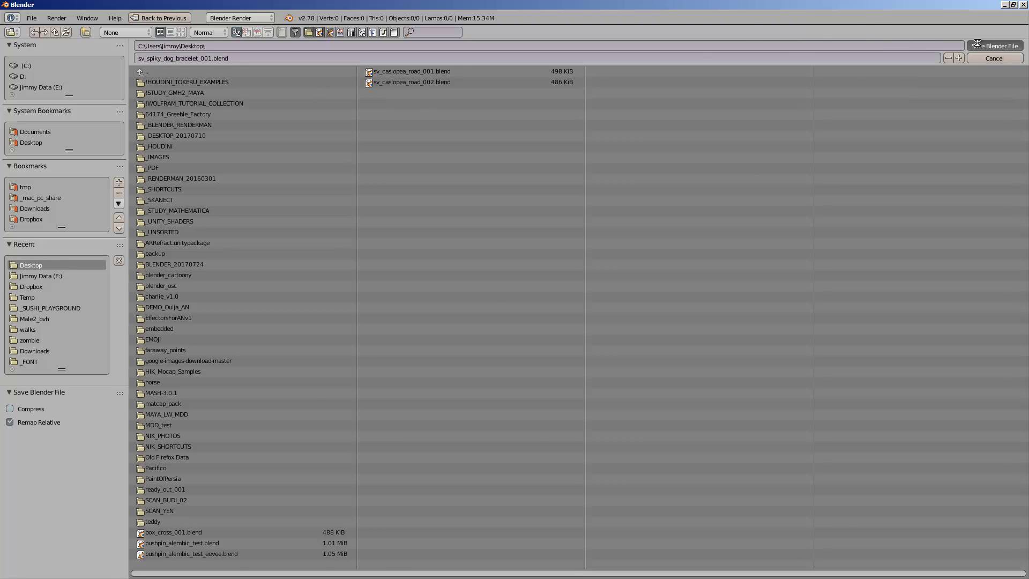
{"action": "left_click", "coordinate": [976, 46]}
Reduce the band cylinder's vertex count to 16.
{"action": "middle_click_drag", "start_coordinate": [490, 362], "coordinate": [455, 398]}
{"action": "middle_click_drag", "start_coordinate": [386, 361], "coordinate": [438, 350]}
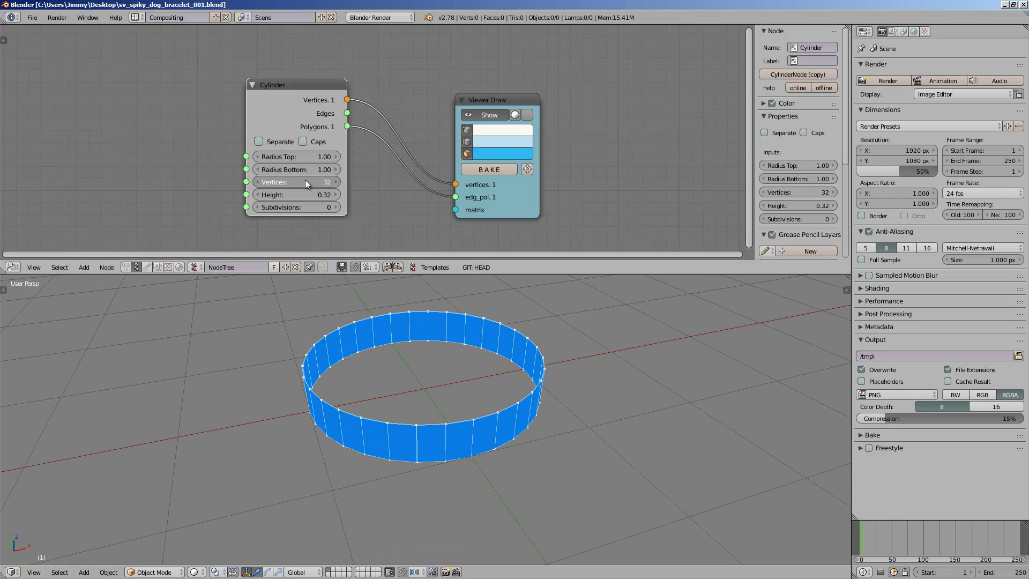
{"action": "mouse_move", "coordinate": [305, 180]}
{"action": "left_mouse_down"}
{"action": "mouse_move", "coordinate": [291, 180]}
{"action": "mouse_move", "coordinate": [300, 180]}
{"action": "left_mouse_up"}
{"action": "middle_click_drag", "start_coordinate": [459, 421], "coordinate": [504, 425]}
{"action": "left_click", "coordinate": [259, 182]}
{"action": "left_click", "coordinate": [260, 181]}
{"action": "left_click", "coordinate": [260, 181]}
{"action": "left_click", "coordinate": [260, 181]}
{"action": "left_click", "coordinate": [259, 181]}
{"action": "middle_click_drag", "start_coordinate": [410, 403], "coordinate": [417, 403]}
{"action": "middle_click_drag", "start_coordinate": [332, 437], "coordinate": [207, 417]}
{"action": "mouse_move", "coordinate": [294, 425]}
{"action": "middle_mouse_down"}
{"action": "mouse_move", "coordinate": [305, 406]}
{"action": "mouse_move", "coordinate": [267, 427]}
{"action": "middle_mouse_up"}
Spread the Cylinder and Viewer Draw nodes apart to free space between them and save the file.
{"action": "left_click_drag", "start_coordinate": [509, 197], "coordinate": [624, 133]}
{"action": "left_click_drag", "start_coordinate": [306, 87], "coordinate": [227, 66]}
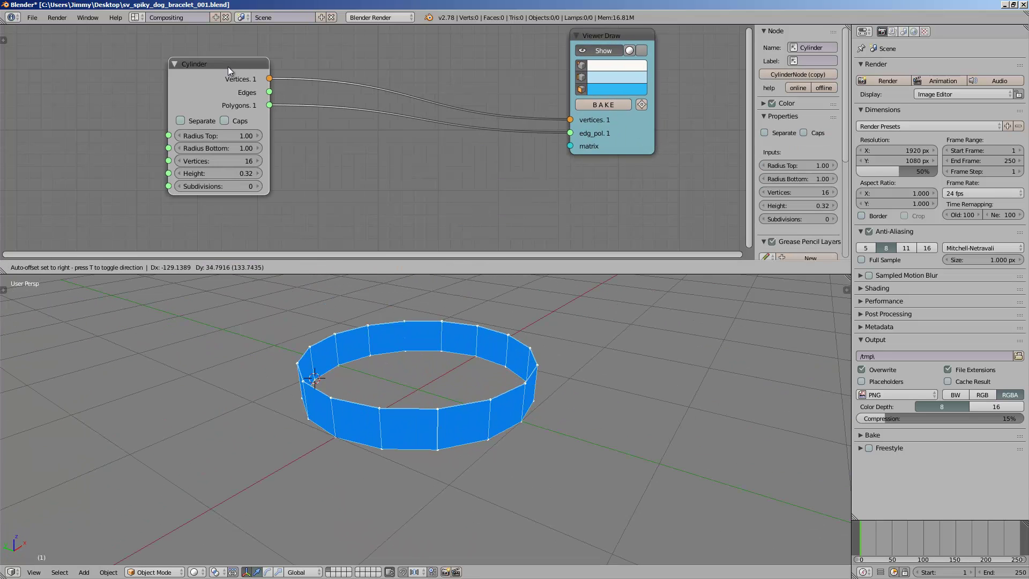
{"action": "key", "text": "ctrl+s"}
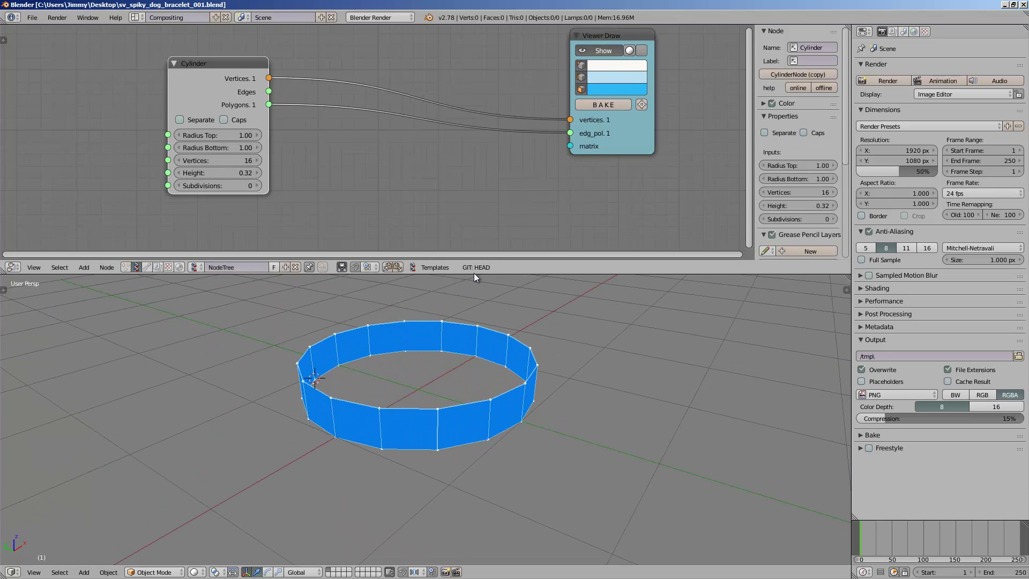
Enlarge the node editor, add an Adaptive Polygons node between the Cylinder and Viewer Draw nodes, and save.
{"action": "left_click_drag", "start_coordinate": [475, 274], "coordinate": [473, 345]}
{"action": "middle_click_drag", "start_coordinate": [381, 240], "coordinate": [371, 195]}
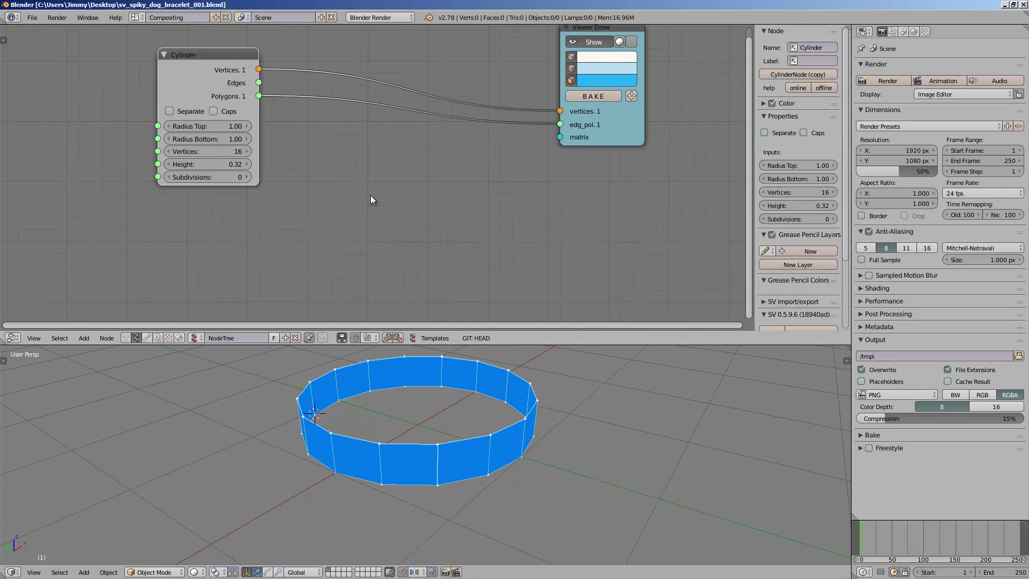
{"action": "key", "text": "alt+space"}
{"action": "type", "text": "polygon a"}
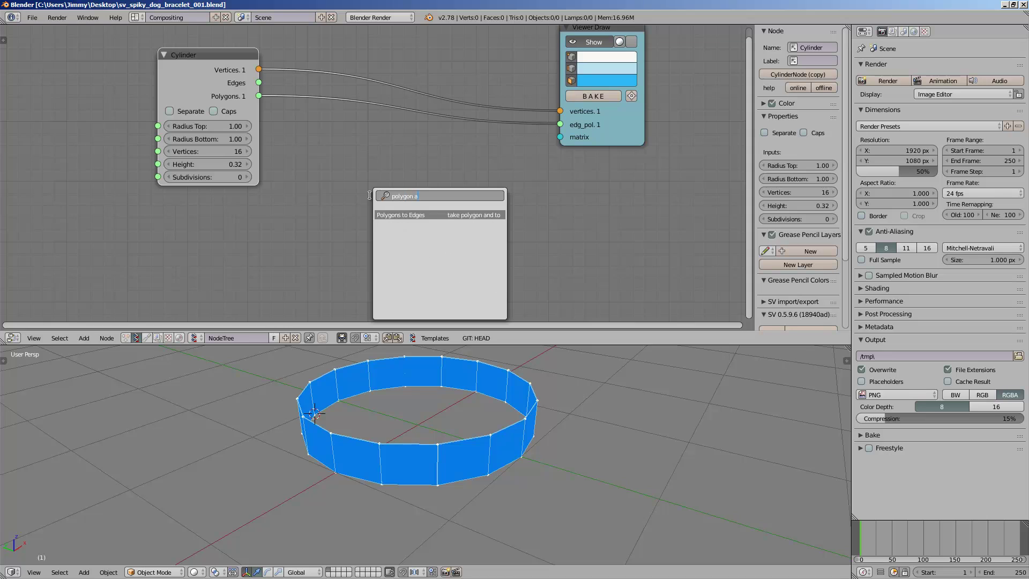
{"action": "key", "text": "BackSpace"}
{"action": "key", "text": "BackSpace"}
{"action": "key", "text": "BackSpace"}
{"action": "key", "text": "BackSpace"}
{"action": "key", "text": "BackSpace"}
{"action": "key", "text": "BackSpace"}
{"action": "key", "text": "BackSpace"}
{"action": "key", "text": "BackSpace"}
{"action": "key", "text": "BackSpace"}
{"action": "type", "text": "adap"}
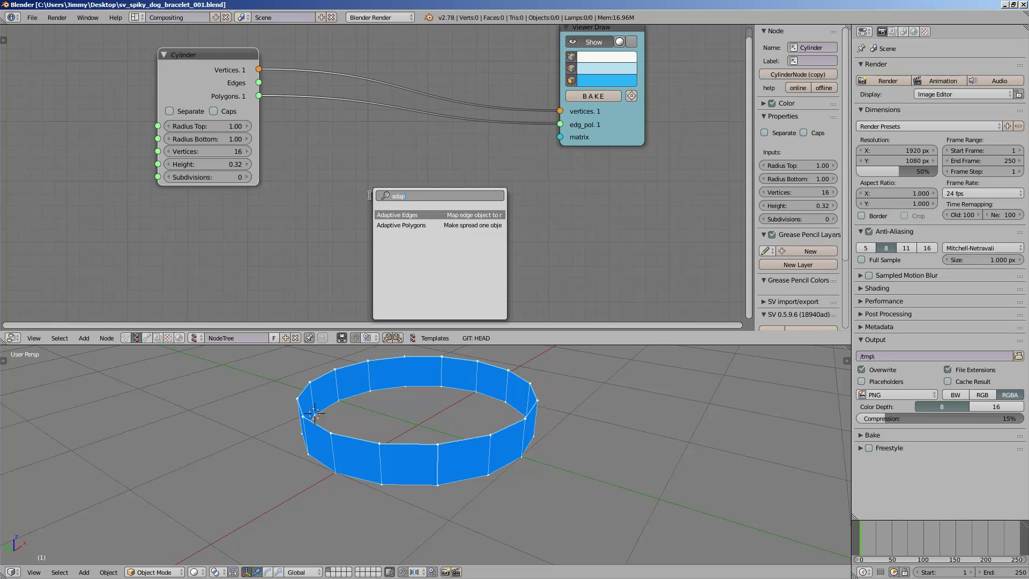
{"action": "key", "text": "Down"}
{"action": "key", "text": "Return"}
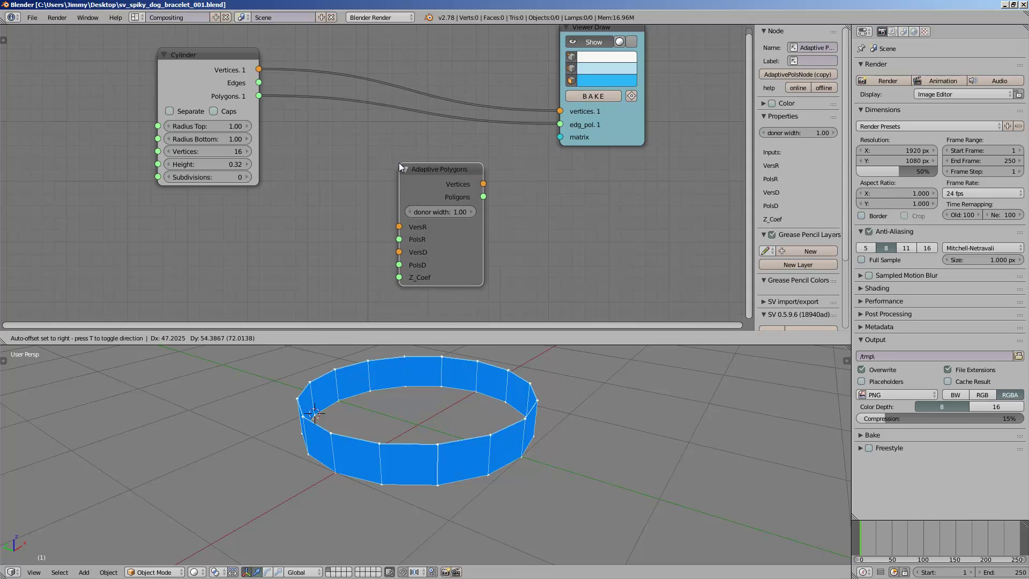
{"action": "left_click", "coordinate": [400, 163]}
{"action": "middle_click_drag", "start_coordinate": [375, 471], "coordinate": [422, 475]}
{"action": "middle_click_drag", "start_coordinate": [346, 462], "coordinate": [380, 461]}
{"action": "middle_click_drag", "start_coordinate": [403, 257], "coordinate": [431, 224]}
{"action": "key", "text": "ctrl+s"}
{"action": "key", "text": "Return"}
Add a second Cylinder node below the first one.
{"action": "key", "text": "shift+a"}
{"action": "left_click", "coordinate": [265, 220]}
{"action": "type", "text": "cyl"}
{"action": "key", "text": "Return"}
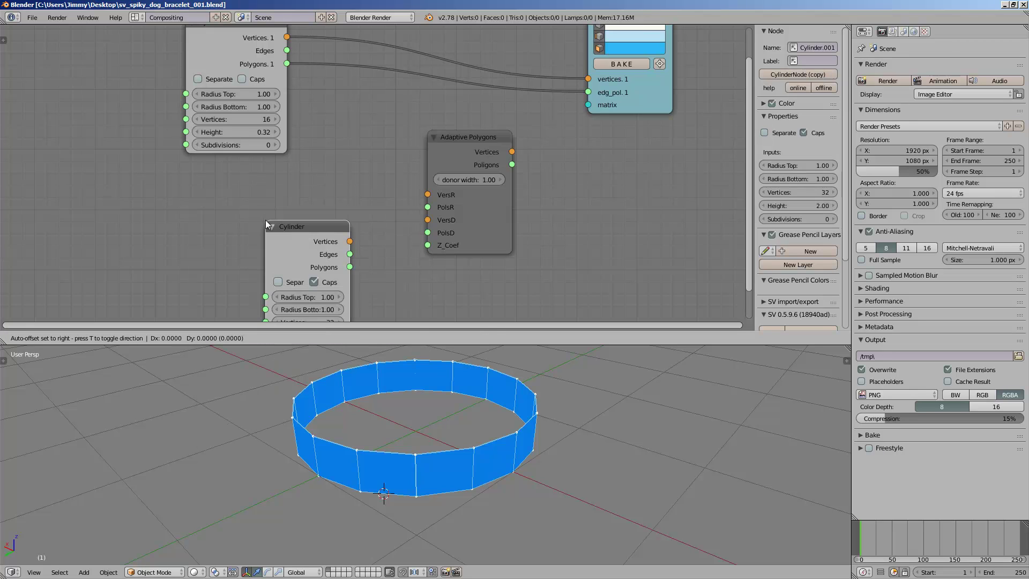
{"action": "left_click", "coordinate": [199, 176]}
{"action": "middle_click_drag", "start_coordinate": [274, 184], "coordinate": [249, 194]}
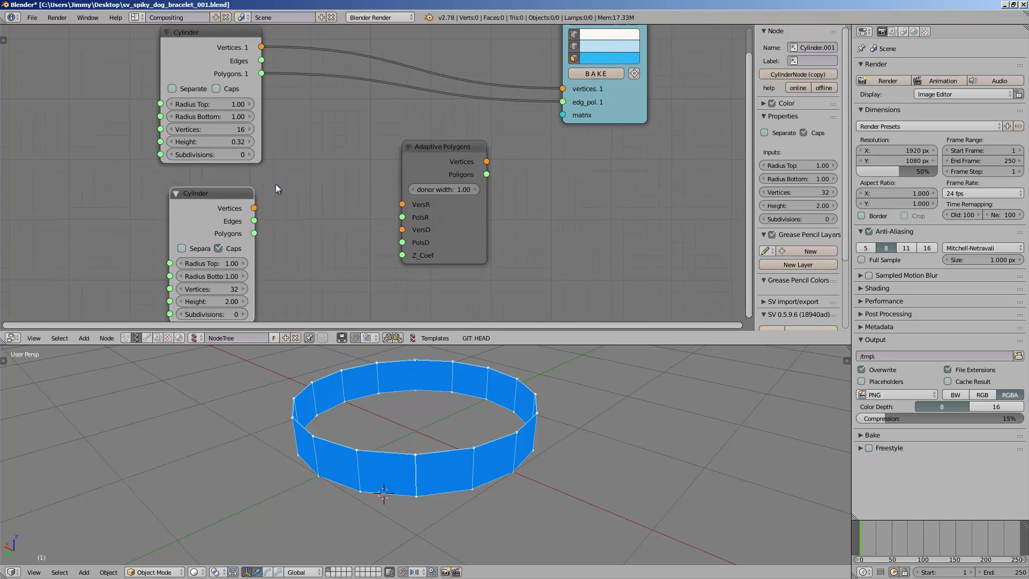
Duplicate the Viewer Draw node beside the second Cylinder, shifting Adaptive Polygons aside, and set the copy's face colour to green.
{"action": "left_click", "coordinate": [613, 108]}
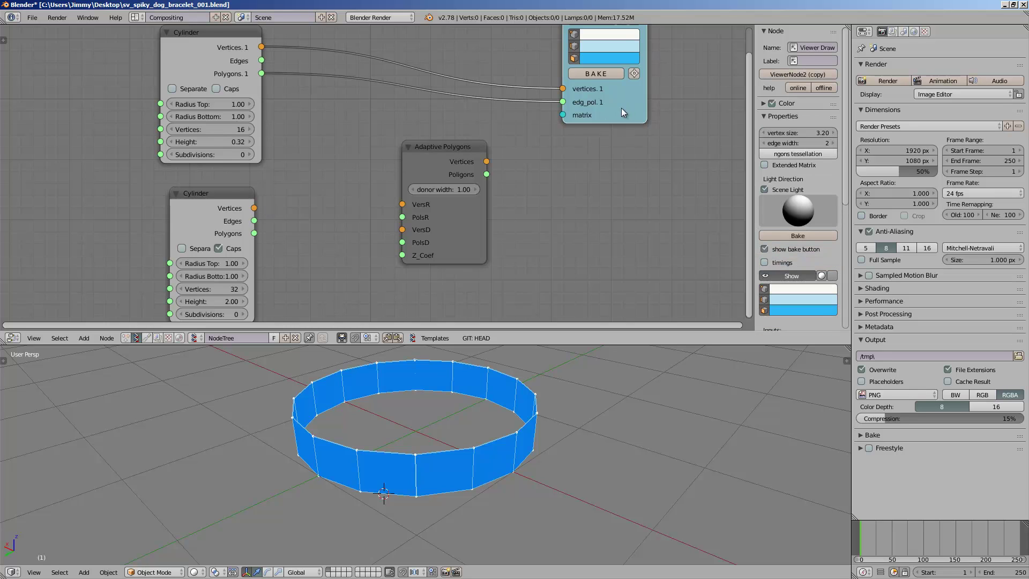
{"action": "key", "text": "shift+d"}
{"action": "left_click", "coordinate": [318, 293]}
{"action": "left_click_drag", "start_coordinate": [420, 163], "coordinate": [451, 165]}
{"action": "left_click", "coordinate": [362, 230]}
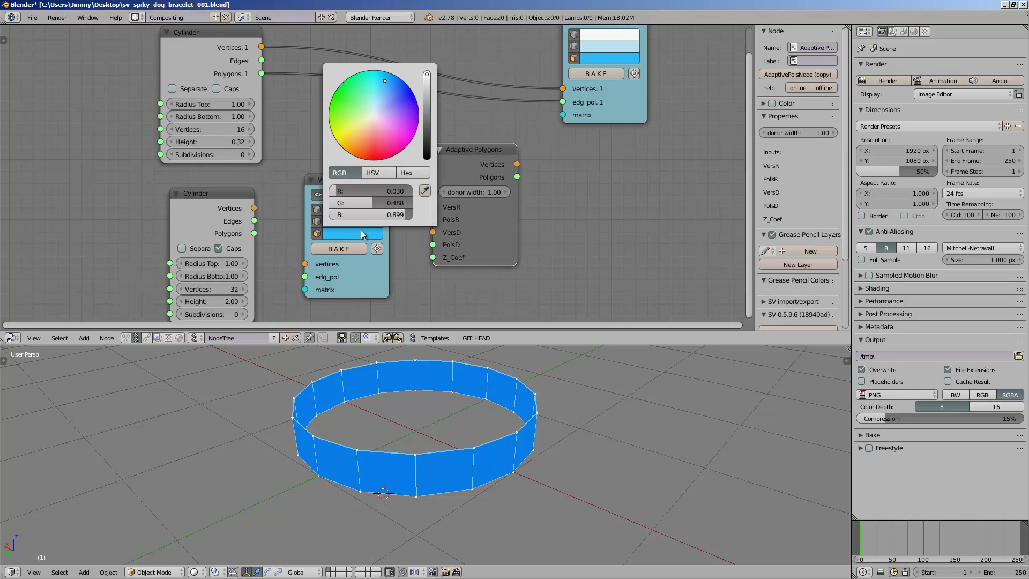
{"action": "left_click_drag", "start_coordinate": [367, 129], "coordinate": [353, 111]}
Connect the second Cylinder's vertices and polygons to the green Viewer Draw node.
{"action": "left_click_drag", "start_coordinate": [254, 208], "coordinate": [304, 264]}
{"action": "left_click_drag", "start_coordinate": [255, 233], "coordinate": [303, 276]}
{"action": "scroll", "coordinate": [450, 435], "scroll_direction": "down", "scroll_amount": 1}
{"action": "middle_click_drag", "start_coordinate": [450, 434], "coordinate": [444, 436]}
Set the second cylinder's top and bottom radii to 0.05 and its height to 0.35.
{"action": "left_click_drag", "start_coordinate": [231, 265], "coordinate": [230, 280]}
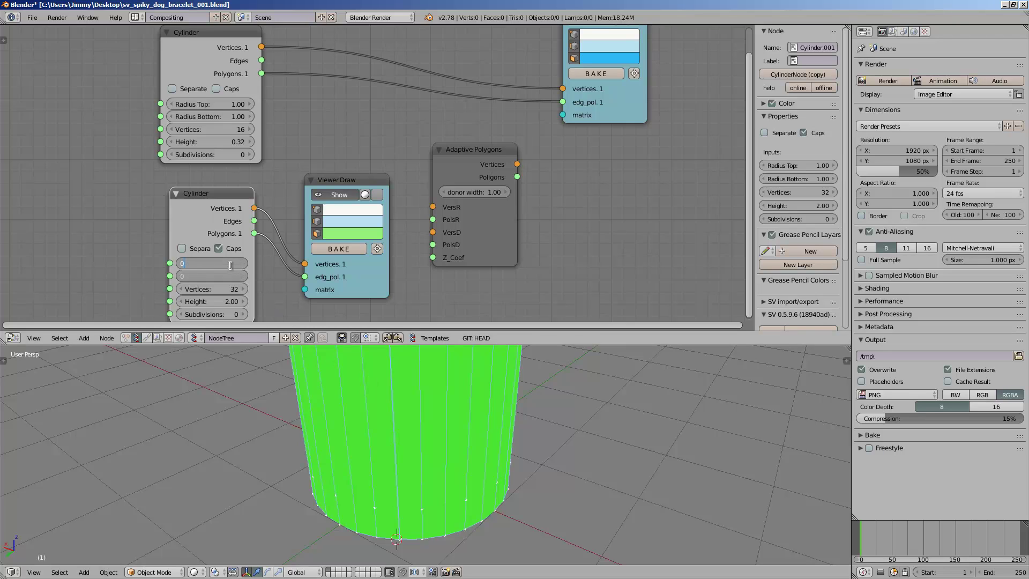
{"action": "type", "text": "0.05"}
{"action": "key", "text": "Return"}
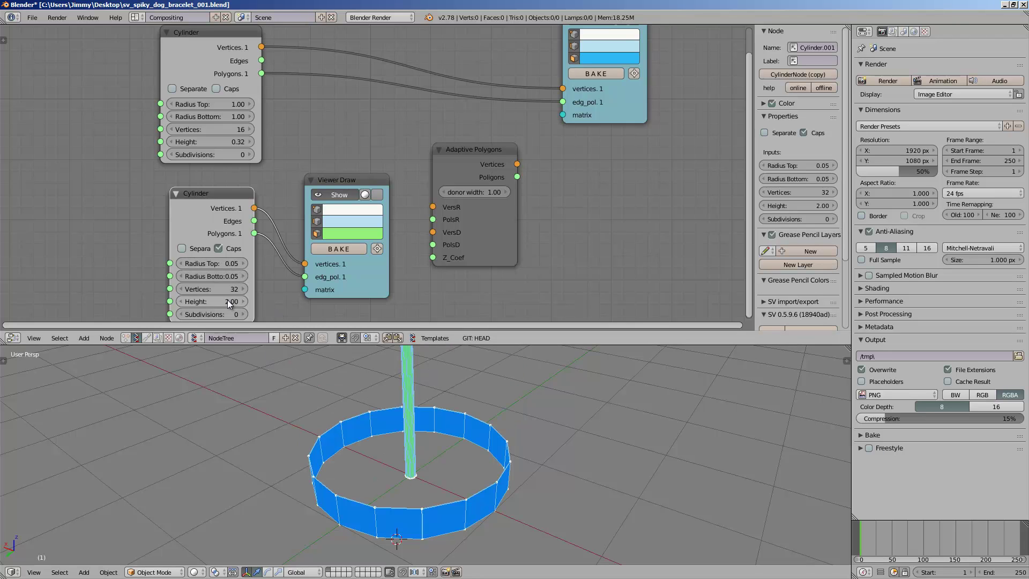
{"action": "left_click_drag", "start_coordinate": [226, 303], "coordinate": [191, 303]}
{"action": "scroll", "coordinate": [362, 430], "scroll_direction": "up", "scroll_amount": 7}
{"action": "middle_click_drag", "start_coordinate": [296, 430], "coordinate": [267, 418]}
Set the second cylinder's top radius to 0 to make a pointed spike.
{"action": "left_click_drag", "start_coordinate": [218, 264], "coordinate": [214, 263]}
{"action": "left_click", "coordinate": [214, 264]}
{"action": "type", "text": "0"}
{"action": "key", "text": "Return"}
{"action": "middle_click_drag", "start_coordinate": [301, 399], "coordinate": [384, 402]}
{"action": "scroll", "coordinate": [325, 414], "scroll_direction": "up", "scroll_amount": 1}
{"action": "scroll", "coordinate": [327, 434], "scroll_direction": "up", "scroll_amount": 1}
{"action": "scroll", "coordinate": [384, 430], "scroll_direction": "up", "scroll_amount": 1}
{"action": "scroll", "coordinate": [355, 390], "scroll_direction": "down", "scroll_amount": 2}
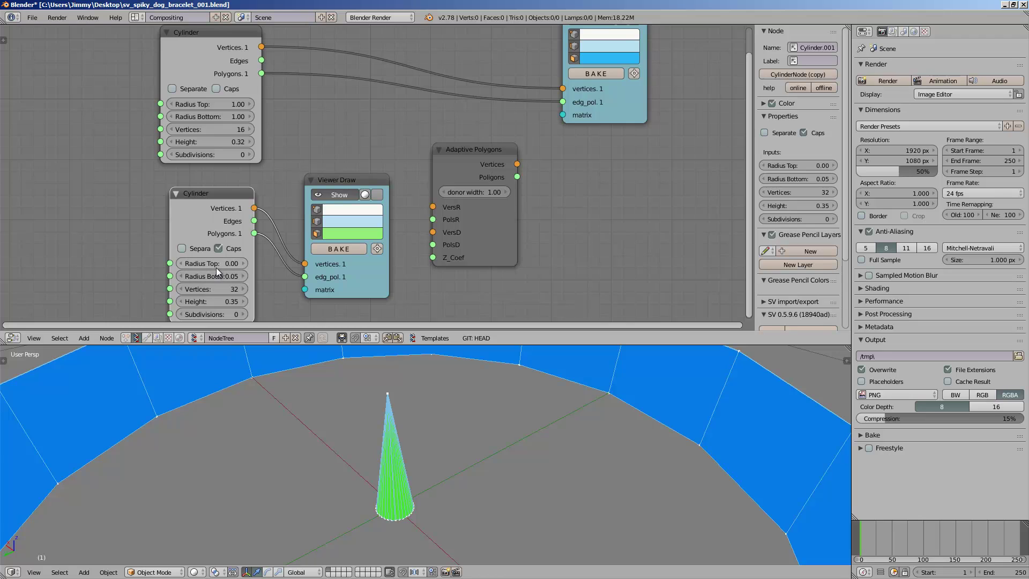
Set the spike cylinder's top radius to 0.009 to give it a tiny flat tip.
{"action": "middle_click_drag", "start_coordinate": [216, 266], "coordinate": [222, 267]}
{"action": "left_click_drag", "start_coordinate": [220, 264], "coordinate": [220, 266]}
{"action": "scroll", "coordinate": [417, 417], "scroll_direction": "up", "scroll_amount": 3}
{"action": "middle_click_drag", "start_coordinate": [361, 360], "coordinate": [330, 418], "text": "shift"}
{"action": "scroll", "coordinate": [365, 406], "scroll_direction": "up", "scroll_amount": 4}
{"action": "scroll", "coordinate": [269, 401], "scroll_direction": "down", "scroll_amount": 1}
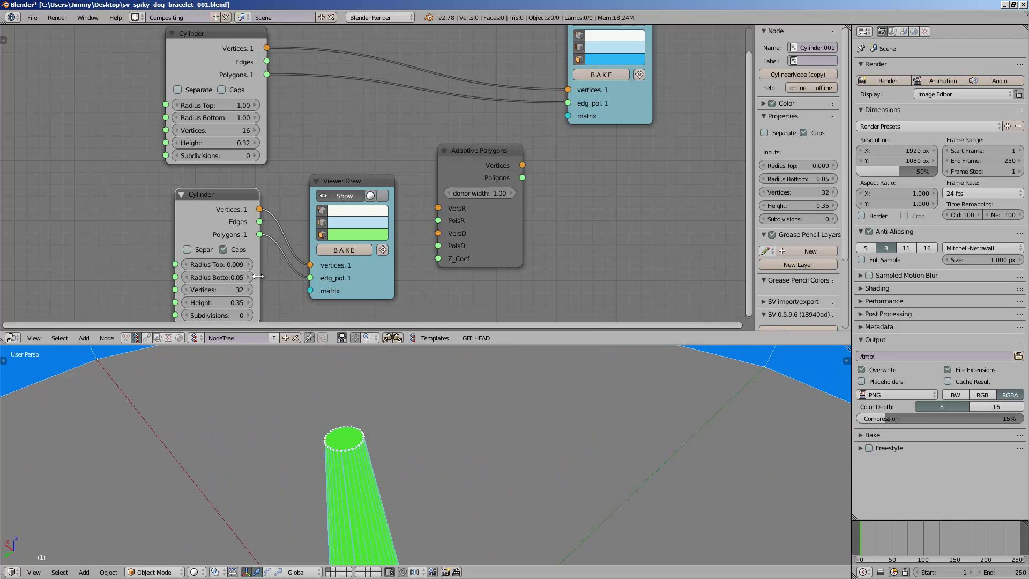
Set the spike cylinder's vertex count to 8.
{"action": "left_click", "coordinate": [229, 289]}
{"action": "type", "text": "8"}
{"action": "key", "text": "Return"}
{"action": "scroll", "coordinate": [423, 386], "scroll_direction": "down", "scroll_amount": 5}
{"action": "middle_click_drag", "start_coordinate": [472, 499], "coordinate": [471, 374], "text": "shift"}
{"action": "scroll", "coordinate": [471, 418], "scroll_direction": "down", "scroll_amount": 3}
{"action": "middle_click_drag", "start_coordinate": [471, 467], "coordinate": [464, 449]}
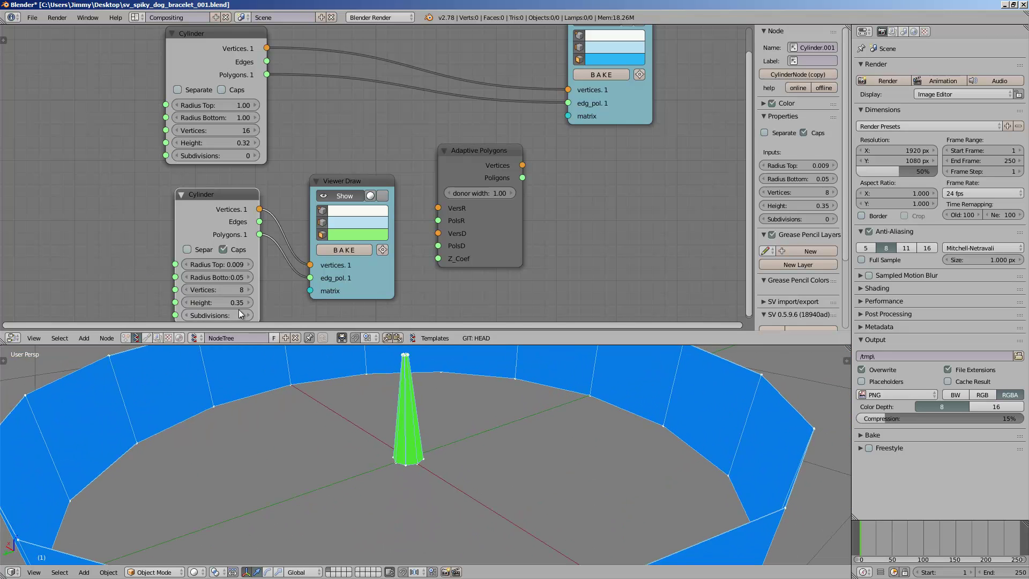
Widen the spike's base by setting its bottom radius to 0.09 and save the file.
{"action": "left_click", "coordinate": [232, 279]}
{"action": "left_click", "coordinate": [103, 251]}
{"action": "left_click_drag", "start_coordinate": [201, 274], "coordinate": [215, 279]}
{"action": "scroll", "coordinate": [450, 453], "scroll_direction": "down", "scroll_amount": 4}
{"action": "middle_click_drag", "start_coordinate": [450, 454], "coordinate": [421, 458]}
{"action": "key", "text": "ctrl+s"}
{"action": "left_click", "coordinate": [437, 463]}
{"action": "middle_click_drag", "start_coordinate": [331, 237], "coordinate": [267, 248]}
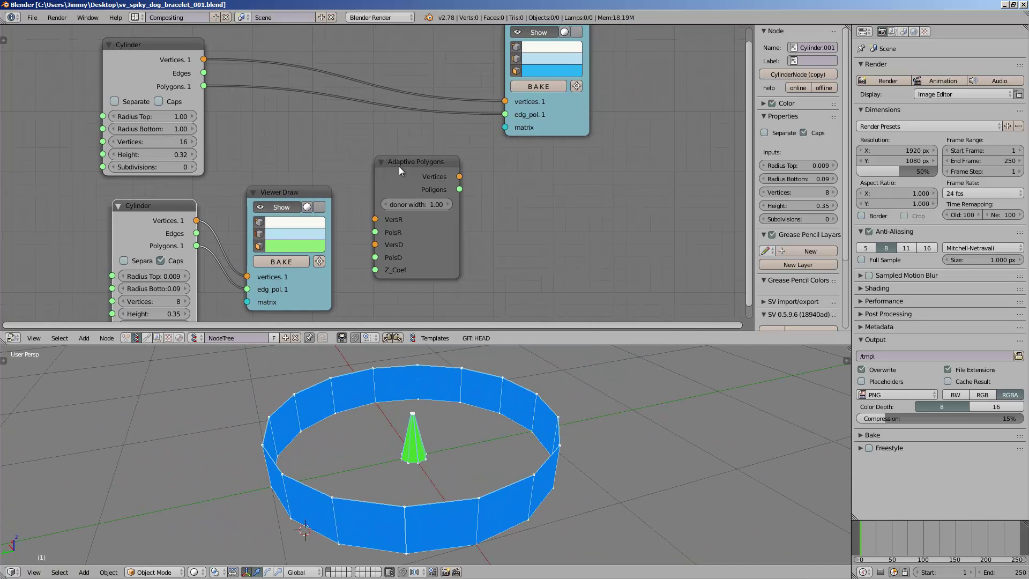
Rearrange the Adaptive Polygons node and the band's Viewer Draw node to make room for links, and save the file.
{"action": "left_click_drag", "start_coordinate": [401, 165], "coordinate": [427, 156]}
{"action": "left_click_drag", "start_coordinate": [564, 124], "coordinate": [573, 114]}
{"action": "left_click_drag", "start_coordinate": [452, 156], "coordinate": [462, 147]}
{"action": "middle_click_drag", "start_coordinate": [372, 163], "coordinate": [359, 191]}
{"action": "left_click_drag", "start_coordinate": [422, 184], "coordinate": [448, 184]}
{"action": "left_click_drag", "start_coordinate": [567, 133], "coordinate": [587, 111]}
{"action": "key", "text": "ctrl+s"}
{"action": "left_click", "coordinate": [587, 111]}
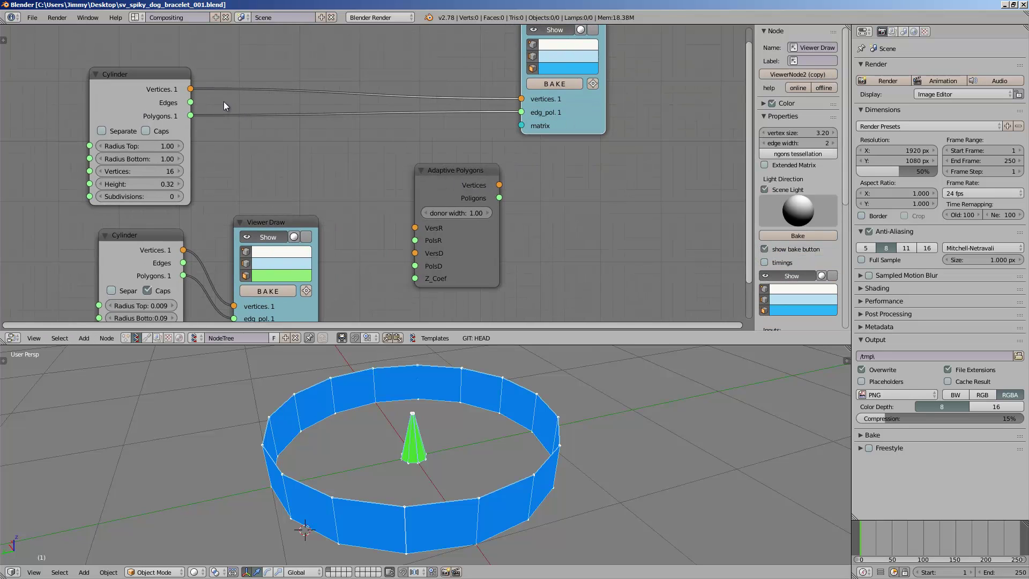
Connect the band cylinder's Vertices and Polygons outputs to VersR and PolsR on Adaptive Polygons, and reposition the cylinder node.
{"action": "left_click_drag", "start_coordinate": [190, 90], "coordinate": [368, 205]}
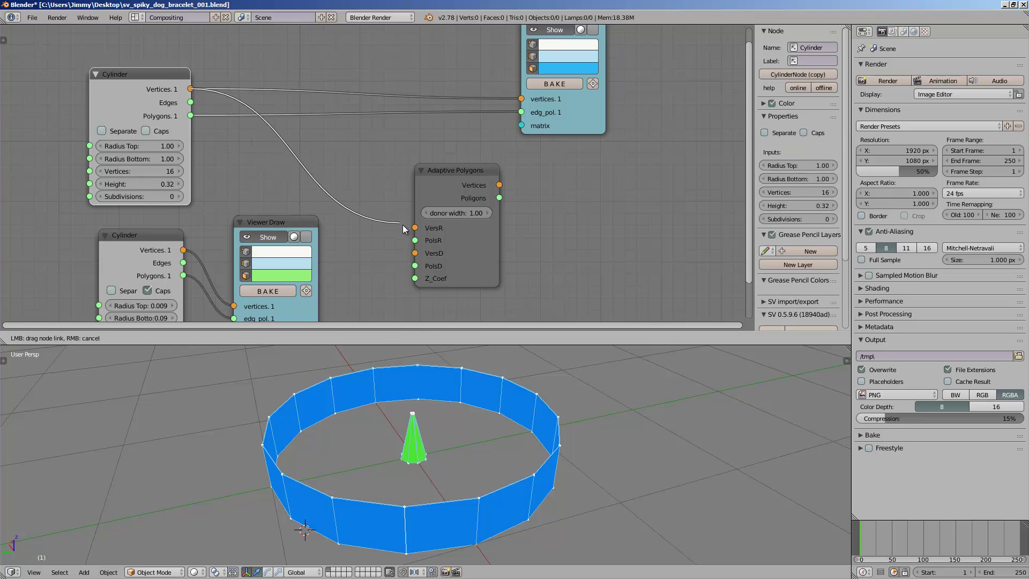
{"action": "left_click_drag", "start_coordinate": [405, 224], "coordinate": [406, 226]}
{"action": "left_click_drag", "start_coordinate": [191, 118], "coordinate": [415, 240]}
{"action": "left_click_drag", "start_coordinate": [145, 78], "coordinate": [176, 56]}
Connect the spike cylinder's Vertices and Polygons outputs to VersD and PolsD on Adaptive Polygons, tidying the node layout.
{"action": "middle_click_drag", "start_coordinate": [307, 207], "coordinate": [319, 172]}
{"action": "left_click_drag", "start_coordinate": [283, 189], "coordinate": [276, 251]}
{"action": "middle_click_drag", "start_coordinate": [246, 224], "coordinate": [247, 175]}
{"action": "mouse_move", "coordinate": [178, 155]}
{"action": "left_mouse_down"}
{"action": "mouse_move", "coordinate": [153, 137]}
{"action": "mouse_move", "coordinate": [172, 148]}
{"action": "mouse_move", "coordinate": [427, 170]}
{"action": "left_mouse_up"}
{"action": "left_click_drag", "start_coordinate": [169, 173], "coordinate": [427, 183]}
{"action": "left_click_drag", "start_coordinate": [468, 85], "coordinate": [412, 100]}
Place the spike's Viewer Draw beyond Adaptive Polygons and remove its cylinder links by rerouting them and deleting the reroutes.
{"action": "left_click_drag", "start_coordinate": [308, 197], "coordinate": [581, 172]}
{"action": "left_click_drag", "start_coordinate": [497, 236], "coordinate": [498, 276], "text": "shift"}
{"action": "left_click_drag", "start_coordinate": [568, 168], "coordinate": [581, 123]}
{"action": "left_click", "coordinate": [495, 252]}
{"action": "scroll", "coordinate": [495, 253], "scroll_direction": "up", "scroll_amount": 1}
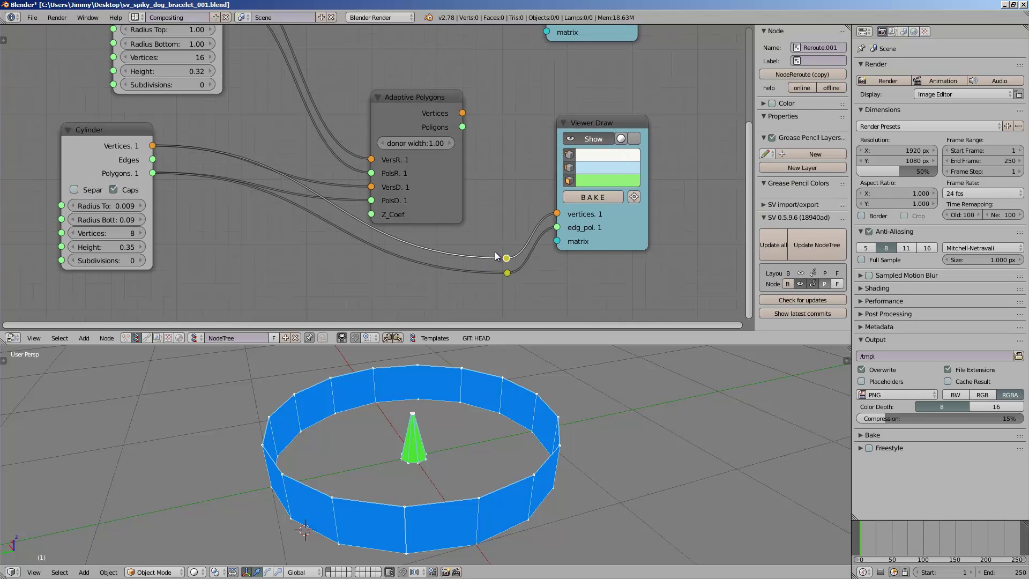
{"action": "key", "text": "x"}
{"action": "left_click", "coordinate": [505, 271]}
{"action": "key", "text": "x"}
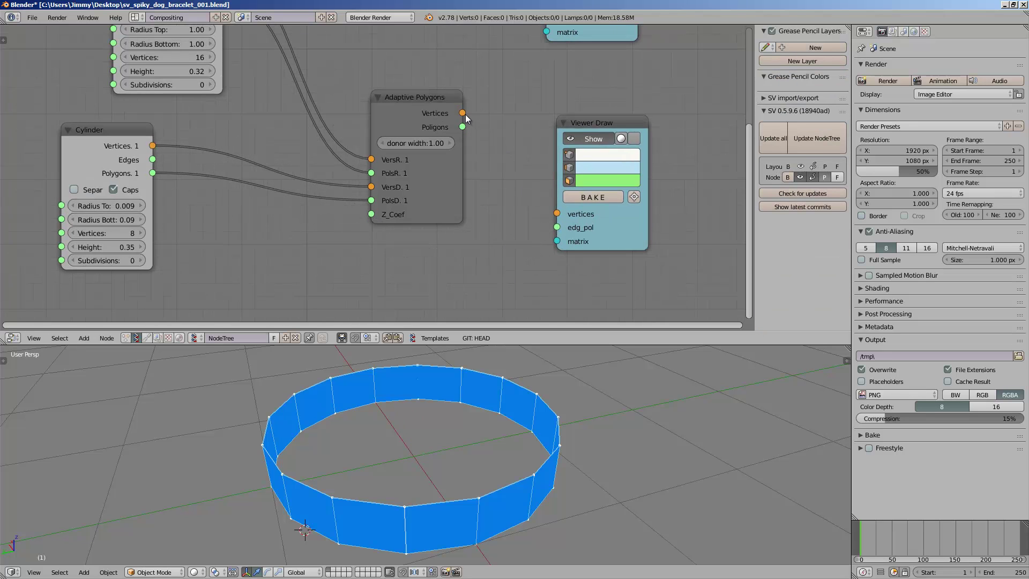
Connect the Adaptive Polygons vertices and polygons outputs to the spike's Viewer Draw node and save the file.
{"action": "mouse_move", "coordinate": [463, 113]}
{"action": "left_mouse_down"}
{"action": "mouse_move", "coordinate": [541, 215]}
{"action": "mouse_move", "coordinate": [557, 214]}
{"action": "mouse_move", "coordinate": [471, 139]}
{"action": "mouse_move", "coordinate": [556, 228]}
{"action": "left_mouse_up"}
{"action": "scroll", "coordinate": [481, 488], "scroll_direction": "down", "scroll_amount": 3}
{"action": "key", "text": "ctrl+s"}
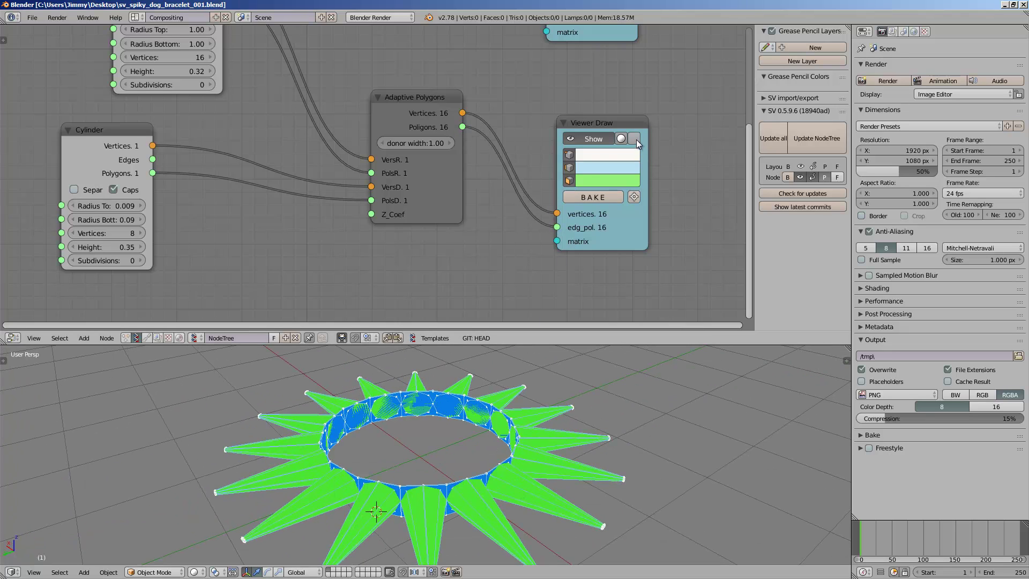
Turn on shaded faces for the spikes' Viewer Draw node, inspect the spikes, and save the file.
{"action": "left_click", "coordinate": [637, 140]}
{"action": "mouse_move", "coordinate": [433, 463]}
{"action": "middle_mouse_down"}
{"action": "mouse_move", "coordinate": [520, 480]}
{"action": "mouse_move", "coordinate": [464, 495]}
{"action": "mouse_move", "coordinate": [481, 482]}
{"action": "middle_mouse_up"}
{"action": "middle_click_drag", "start_coordinate": [427, 244], "coordinate": [410, 246]}
{"action": "scroll", "coordinate": [433, 423], "scroll_direction": "down", "scroll_amount": 2}
{"action": "middle_click_drag", "start_coordinate": [433, 423], "coordinate": [492, 454]}
{"action": "key", "text": "ctrl+s"}
{"action": "left_click", "coordinate": [463, 447]}
{"action": "scroll", "coordinate": [455, 441], "scroll_direction": "up", "scroll_amount": 2}
{"action": "scroll", "coordinate": [433, 447], "scroll_direction": "up", "scroll_amount": 3}
{"action": "middle_click_drag", "start_coordinate": [380, 184], "coordinate": [382, 252]}
{"action": "key", "text": "ctrl+s"}
{"action": "left_click", "coordinate": [382, 252]}
Set the band cylinder's height to 0.5.
{"action": "middle_click_drag", "start_coordinate": [197, 146], "coordinate": [208, 150]}
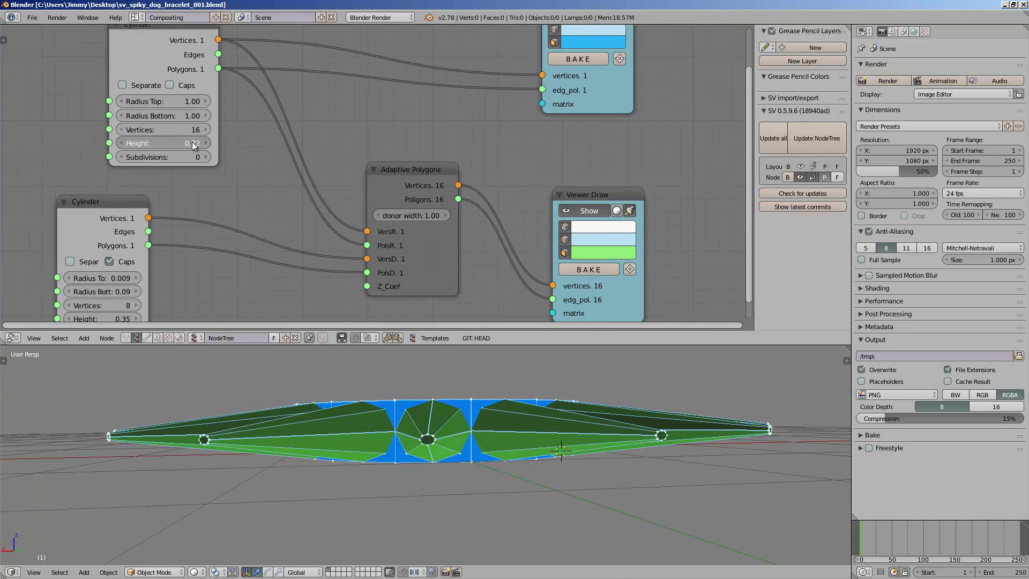
{"action": "mouse_move", "coordinate": [193, 143]}
{"action": "left_mouse_down"}
{"action": "mouse_move", "coordinate": [209, 140]}
{"action": "mouse_move", "coordinate": [198, 142]}
{"action": "left_mouse_up"}
{"action": "middle_click_drag", "start_coordinate": [288, 421], "coordinate": [290, 435]}
{"action": "left_click_drag", "start_coordinate": [191, 141], "coordinate": [192, 143]}
{"action": "left_click", "coordinate": [192, 143]}
{"action": "type", "text": "0.5"}
{"action": "key", "text": "Return"}
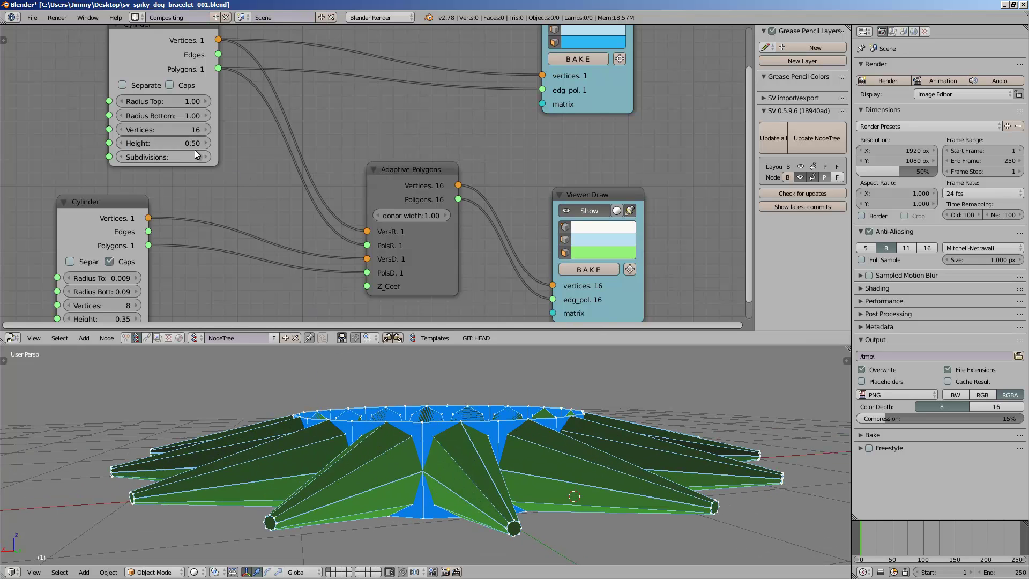
Set the band cylinder's height to 0.37 and save the file.
{"action": "left_click_drag", "start_coordinate": [188, 146], "coordinate": [161, 145]}
{"action": "middle_click_drag", "start_coordinate": [440, 394], "coordinate": [414, 453]}
{"action": "key", "text": "ctrl+s"}
Set the Adaptive Polygons donor width to 0.72.
{"action": "middle_click_drag", "start_coordinate": [411, 222], "coordinate": [410, 178]}
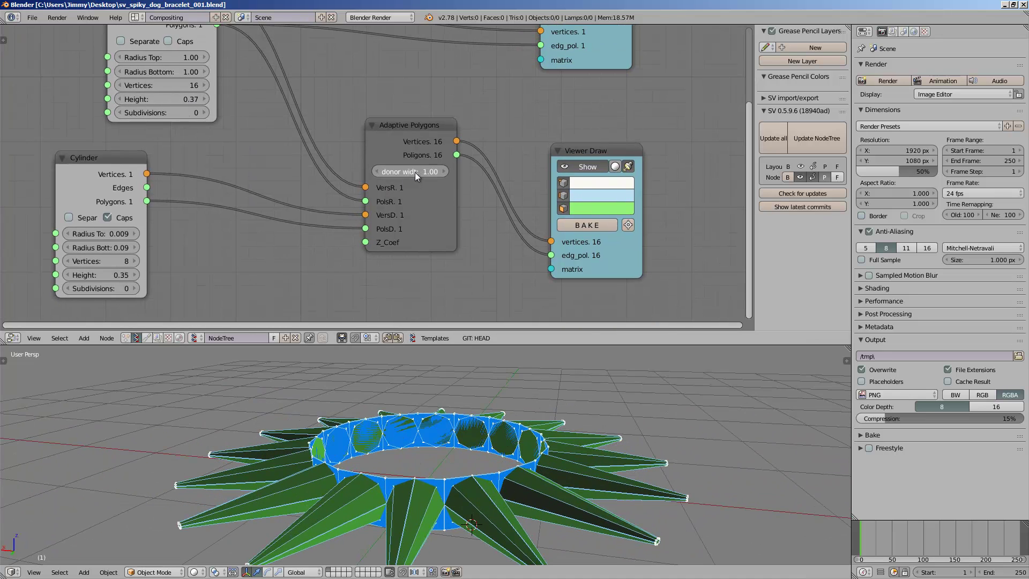
{"action": "left_click_drag", "start_coordinate": [414, 172], "coordinate": [367, 172]}
{"action": "scroll", "coordinate": [332, 225], "scroll_direction": "up", "scroll_amount": 2}
Add a Float number node below and in front of the Adaptive Polygons node.
{"action": "middle_click_drag", "start_coordinate": [318, 257], "coordinate": [394, 182]}
{"action": "key", "text": "shift+a"}
{"action": "left_click", "coordinate": [325, 183]}
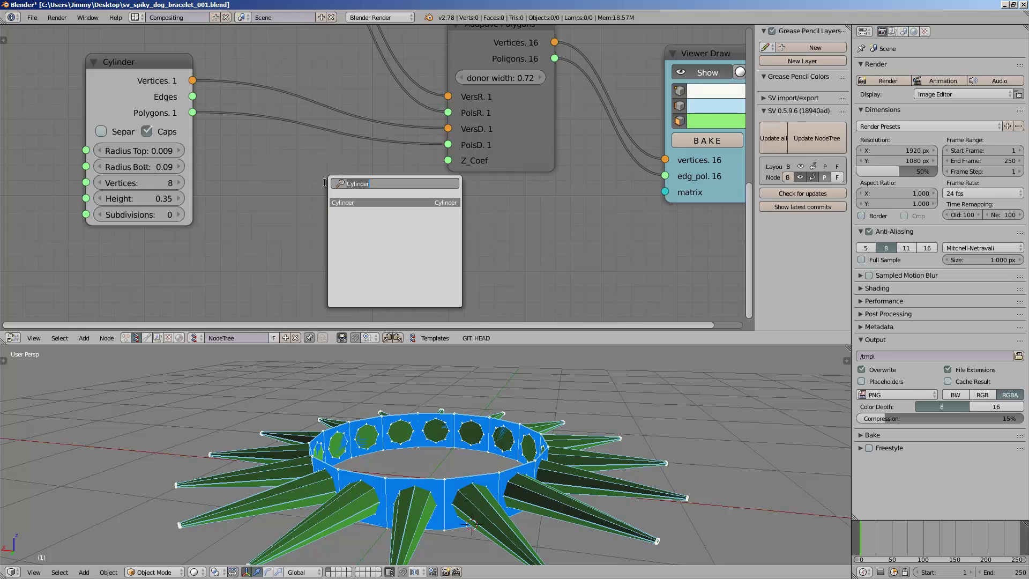
{"action": "type", "text": "float"}
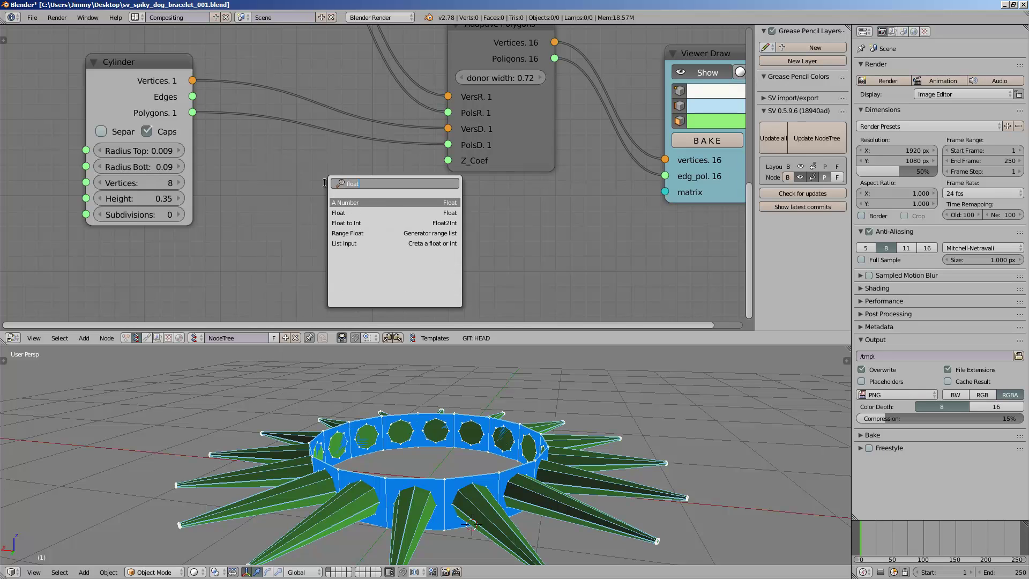
{"action": "key", "text": "Return"}
{"action": "left_click", "coordinate": [345, 211]}
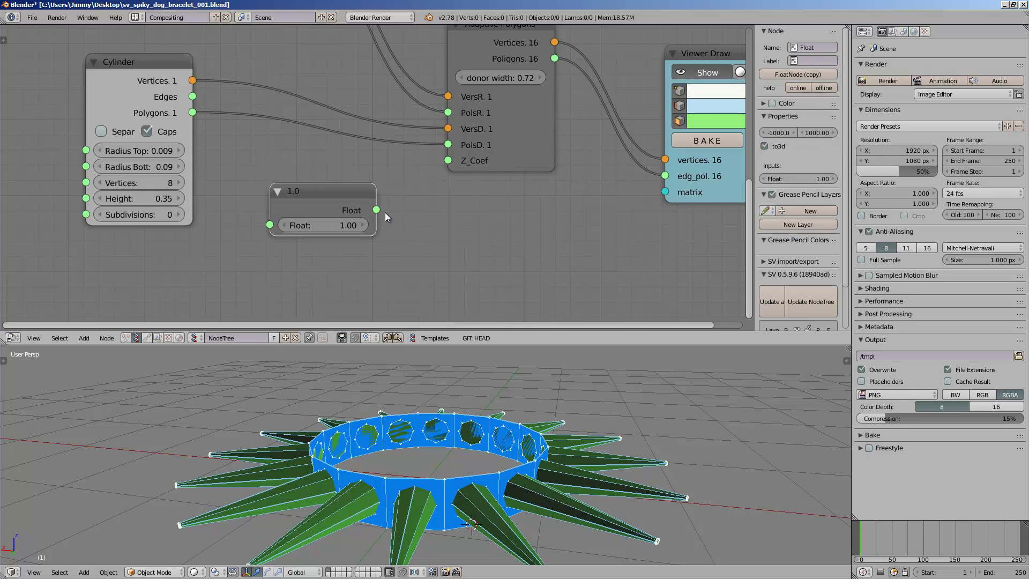
Connect the Float node to Z_Coef on Adaptive Polygons and lower its value to 0.39 to shorten the spikes.
{"action": "left_click_drag", "start_coordinate": [377, 210], "coordinate": [451, 162]}
{"action": "left_click_drag", "start_coordinate": [347, 227], "coordinate": [220, 212]}
{"action": "middle_click_drag", "start_coordinate": [442, 409], "coordinate": [466, 451]}
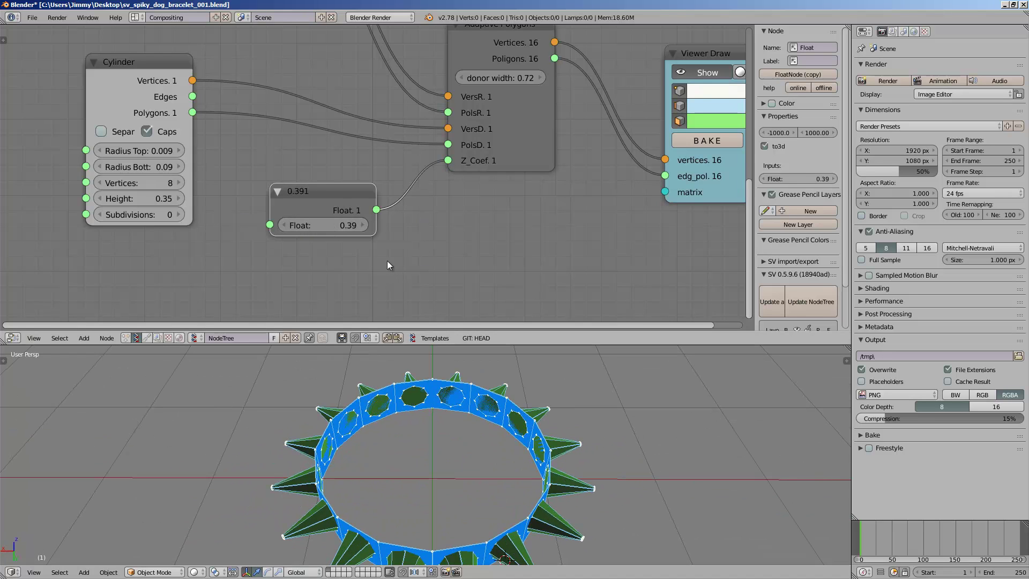
Shorten the spikes further by lowering the Float value to about 0.29, and save the file.
{"action": "left_click_drag", "start_coordinate": [352, 225], "coordinate": [327, 223]}
{"action": "middle_click_drag", "start_coordinate": [475, 217], "coordinate": [468, 187]}
{"action": "left_click_drag", "start_coordinate": [336, 171], "coordinate": [346, 156]}
{"action": "left_click_drag", "start_coordinate": [347, 185], "coordinate": [352, 184]}
{"action": "middle_click_drag", "start_coordinate": [394, 236], "coordinate": [413, 202]}
{"action": "mouse_move", "coordinate": [452, 466]}
{"action": "middle_mouse_down"}
{"action": "mouse_move", "coordinate": [536, 472]}
{"action": "mouse_move", "coordinate": [465, 427]}
{"action": "mouse_move", "coordinate": [471, 381]}
{"action": "mouse_move", "coordinate": [485, 445]}
{"action": "mouse_move", "coordinate": [478, 458]}
{"action": "mouse_move", "coordinate": [469, 447]}
{"action": "middle_mouse_up"}
{"action": "key", "text": "ctrl+s"}
{"action": "left_click", "coordinate": [466, 427]}
{"action": "key", "text": "ctrl+s"}
{"action": "left_click", "coordinate": [469, 446]}
Change the face colour of the band's Viewer Draw node to near black.
{"action": "mouse_move", "coordinate": [621, 83]}
{"action": "middle_mouse_down"}
{"action": "mouse_move", "coordinate": [554, 163]}
{"action": "mouse_move", "coordinate": [486, 279]}
{"action": "middle_mouse_up"}
{"action": "mouse_move", "coordinate": [504, 167]}
{"action": "middle_mouse_down"}
{"action": "mouse_move", "coordinate": [458, 240]}
{"action": "mouse_move", "coordinate": [449, 279]}
{"action": "middle_mouse_up"}
{"action": "left_click", "coordinate": [530, 123]}
{"action": "left_click_drag", "start_coordinate": [560, 189], "coordinate": [567, 182]}
{"action": "left_click_drag", "start_coordinate": [639, 178], "coordinate": [638, 204]}
{"action": "left_click_drag", "start_coordinate": [567, 191], "coordinate": [561, 188]}
{"action": "middle_click_drag", "start_coordinate": [514, 271], "coordinate": [521, 163]}
Change the face colour of the spikes' Viewer Draw node to pale lavender and save the file.
{"action": "left_click", "coordinate": [555, 257]}
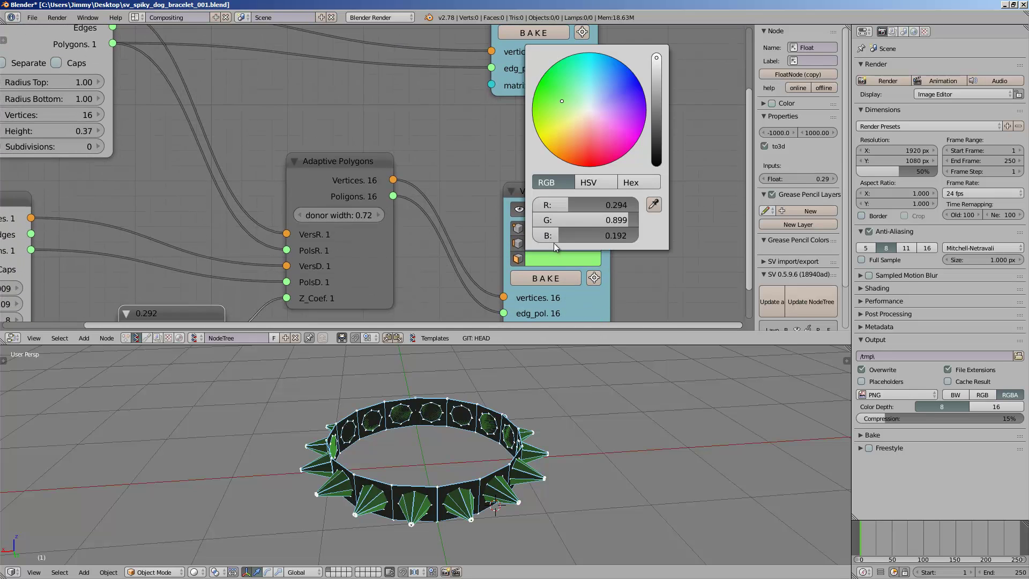
{"action": "left_click_drag", "start_coordinate": [657, 59], "coordinate": [656, 67]}
{"action": "mouse_move", "coordinate": [598, 109]}
{"action": "left_mouse_down"}
{"action": "mouse_move", "coordinate": [657, 68]}
{"action": "mouse_move", "coordinate": [597, 98]}
{"action": "left_mouse_up"}
{"action": "left_click_drag", "start_coordinate": [656, 59], "coordinate": [656, 53]}
{"action": "left_click_drag", "start_coordinate": [588, 114], "coordinate": [599, 107]}
{"action": "middle_click_drag", "start_coordinate": [496, 433], "coordinate": [545, 493]}
{"action": "key", "text": "ctrl+s"}
Set the Float node's value to 0.29 and move the node closer to the spike cylinder.
{"action": "middle_click_drag", "start_coordinate": [489, 254], "coordinate": [528, 160]}
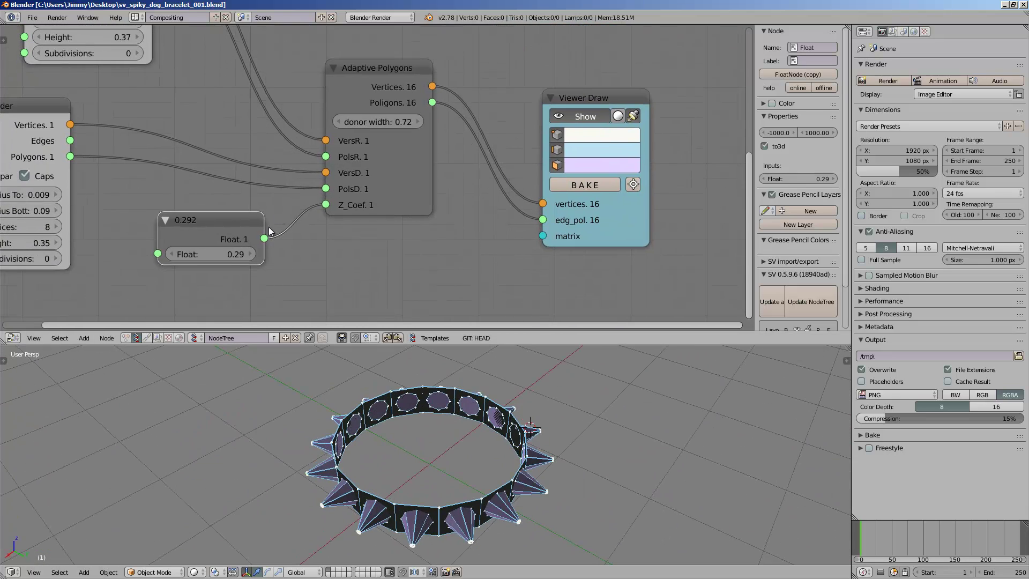
{"action": "left_click", "coordinate": [224, 252]}
{"action": "key", "text": "Return"}
{"action": "middle_click_drag", "start_coordinate": [223, 252], "coordinate": [261, 180]}
{"action": "left_click_drag", "start_coordinate": [265, 153], "coordinate": [218, 150]}
Add a Range Float node and place it below the Float node.
{"action": "scroll", "coordinate": [272, 163], "scroll_direction": "up", "scroll_amount": 1}
{"action": "scroll", "coordinate": [272, 163], "scroll_direction": "up", "scroll_amount": 1}
{"action": "key", "text": "shift+a"}
{"action": "left_click", "coordinate": [296, 200]}
{"action": "type", "text": "range f"}
{"action": "key", "text": "Return"}
{"action": "left_click", "coordinate": [284, 179]}
{"action": "scroll", "coordinate": [322, 204], "scroll_direction": "down", "scroll_amount": 1}
{"action": "middle_click_drag", "start_coordinate": [330, 208], "coordinate": [349, 221]}
{"action": "left_click_drag", "start_coordinate": [345, 211], "coordinate": [310, 214]}
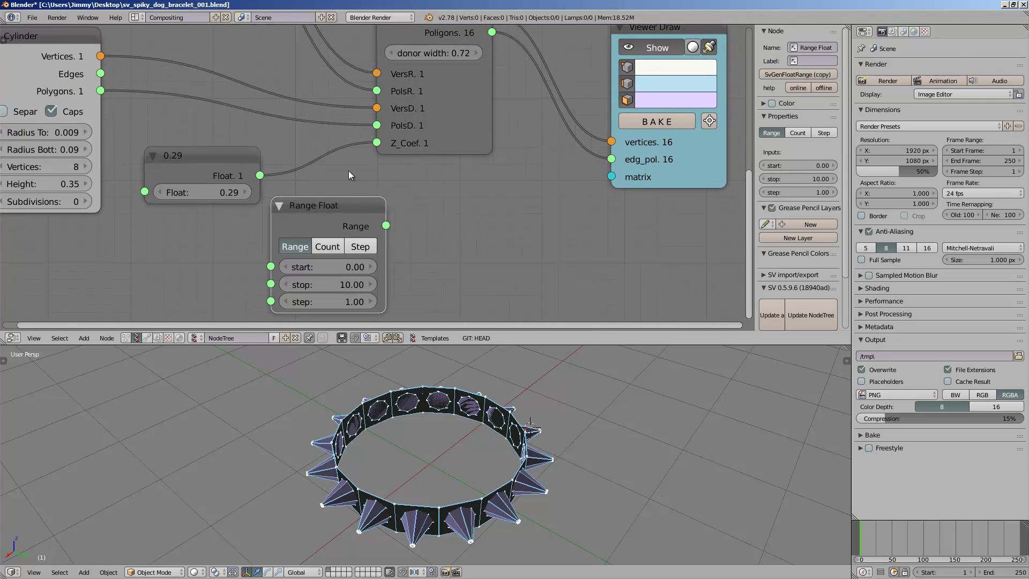
{"action": "left_click_drag", "start_coordinate": [386, 225], "coordinate": [405, 190]}
{"action": "left_click_drag", "start_coordinate": [349, 205], "coordinate": [233, 222]}
Add a Random Num Gen node and connect its Value output to Z_Coef on Adaptive Polygons.
{"action": "key", "text": "shift+a"}
{"action": "left_click", "coordinate": [377, 207]}
{"action": "type", "text": "random n"}
{"action": "key", "text": "Return"}
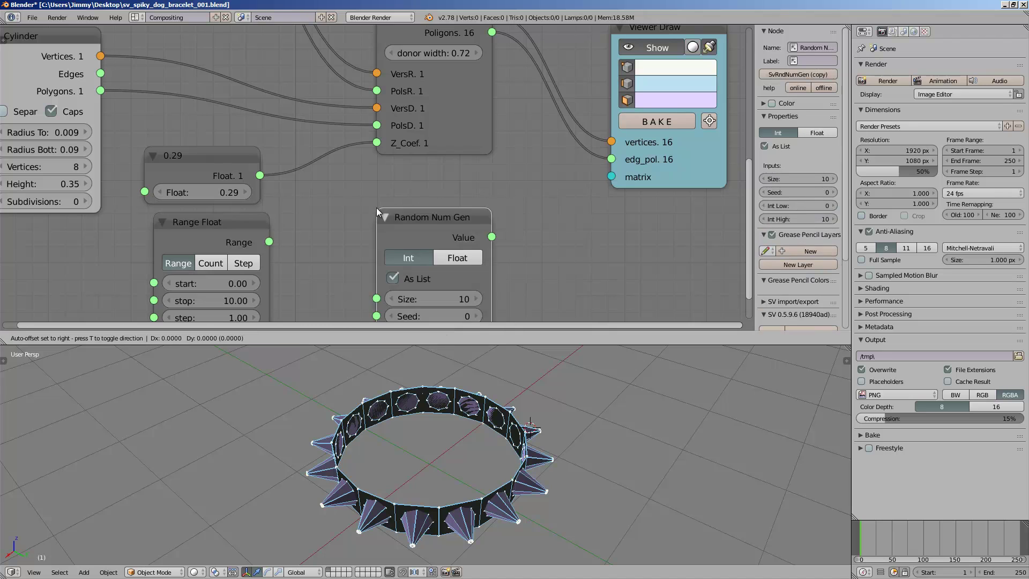
{"action": "left_click", "coordinate": [311, 193]}
{"action": "middle_click_drag", "start_coordinate": [311, 193], "coordinate": [355, 158]}
{"action": "scroll", "coordinate": [370, 162], "scroll_direction": "down", "scroll_amount": 1}
{"action": "left_click_drag", "start_coordinate": [463, 183], "coordinate": [419, 113]}
{"action": "scroll", "coordinate": [509, 413], "scroll_direction": "down", "scroll_amount": 2}
{"action": "middle_click_drag", "start_coordinate": [509, 412], "coordinate": [498, 422]}
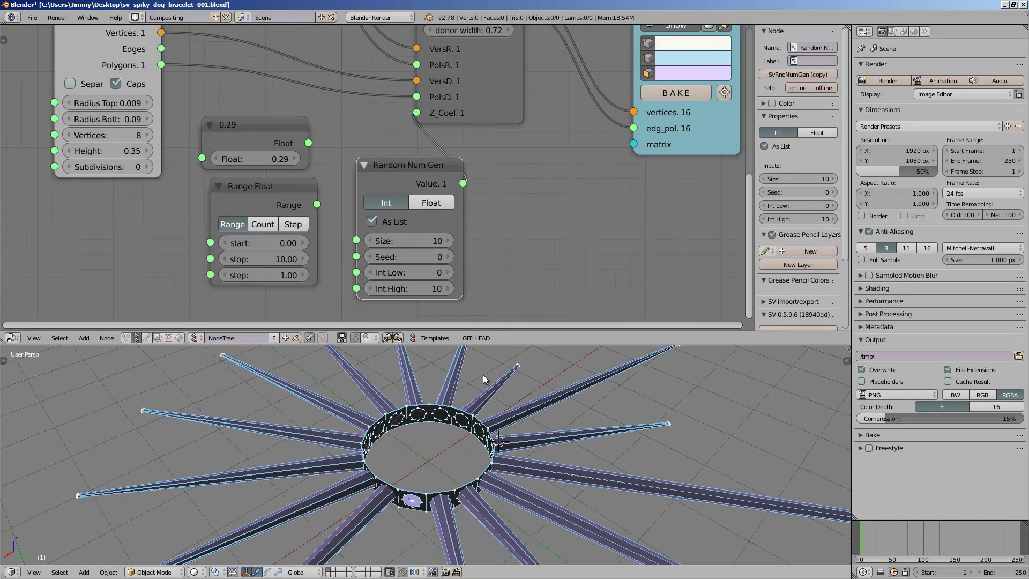
Switch Random Num Gen to Float mode with Float Low 0.60 and Float High 1.84.
{"action": "left_click", "coordinate": [417, 272]}
{"action": "left_click", "coordinate": [430, 208]}
{"action": "left_click", "coordinate": [431, 207]}
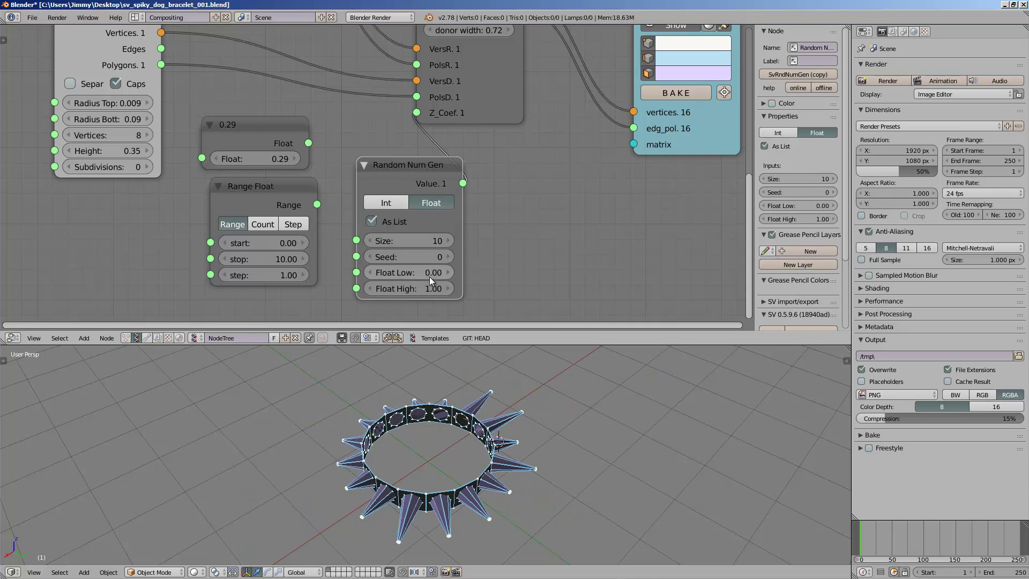
{"action": "mouse_move", "coordinate": [429, 275]}
{"action": "left_mouse_down"}
{"action": "mouse_move", "coordinate": [439, 269]}
{"action": "mouse_move", "coordinate": [443, 288]}
{"action": "left_mouse_up"}
{"action": "middle_click_drag", "start_coordinate": [587, 477], "coordinate": [528, 487]}
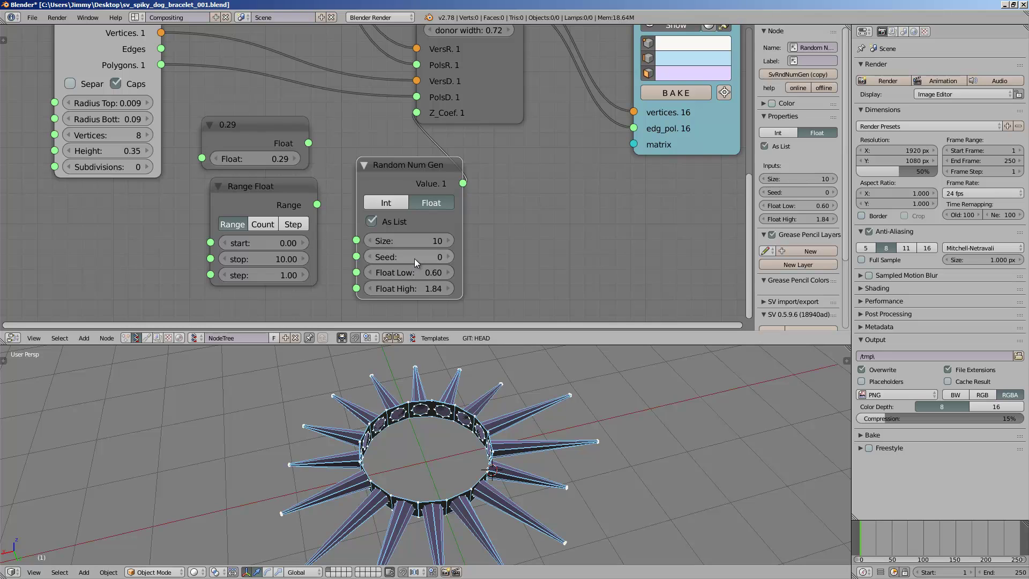
Vary the Random Num Gen node's size and seed to try different spike length patterns.
{"action": "left_click_drag", "start_coordinate": [414, 259], "coordinate": [194, 289]}
{"action": "middle_click_drag", "start_coordinate": [480, 372], "coordinate": [487, 437]}
{"action": "left_click_drag", "start_coordinate": [419, 238], "coordinate": [536, 259]}
{"action": "middle_click_drag", "start_coordinate": [444, 430], "coordinate": [475, 429]}
{"action": "left_click_drag", "start_coordinate": [436, 257], "coordinate": [491, 256]}
{"action": "middle_click_drag", "start_coordinate": [475, 462], "coordinate": [466, 399]}
Delete the Random Num Gen node and reconnect the Float node to Z_Coef.
{"action": "left_click_drag", "start_coordinate": [409, 166], "coordinate": [393, 179]}
{"action": "key", "text": "x"}
{"action": "left_click_drag", "start_coordinate": [308, 144], "coordinate": [417, 113]}
Save the file and examine the bracelet's band and spikes up close.
{"action": "middle_click_drag", "start_coordinate": [502, 453], "coordinate": [478, 475]}
{"action": "scroll", "coordinate": [448, 487], "scroll_direction": "up", "scroll_amount": 5}
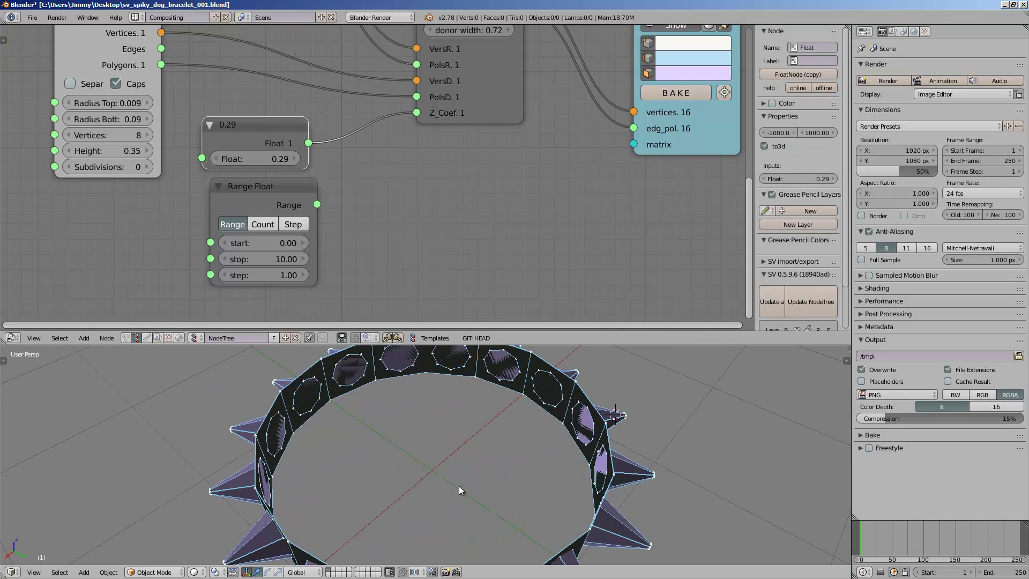
{"action": "key", "text": "ctrl+s"}
{"action": "left_click", "coordinate": [488, 448]}
{"action": "scroll", "coordinate": [428, 451], "scroll_direction": "down", "scroll_amount": 4}
{"action": "mouse_move", "coordinate": [428, 451]}
{"action": "middle_mouse_down"}
{"action": "mouse_move", "coordinate": [497, 460]}
{"action": "mouse_move", "coordinate": [507, 429]}
{"action": "mouse_move", "coordinate": [480, 430]}
{"action": "mouse_move", "coordinate": [423, 469]}
{"action": "middle_mouse_up"}
{"action": "scroll", "coordinate": [459, 453], "scroll_direction": "up", "scroll_amount": 3}
{"action": "key", "text": "ctrl+s"}
{"action": "left_click", "coordinate": [458, 453]}
{"action": "scroll", "coordinate": [407, 209], "scroll_direction": "down", "scroll_amount": 4}
Reposition the band's Viewer Draw node above Adaptive Polygons and save the file.
{"action": "middle_click_drag", "start_coordinate": [517, 102], "coordinate": [483, 229]}
{"action": "left_click", "coordinate": [493, 97]}
{"action": "left_click", "coordinate": [493, 97]}
{"action": "left_click_drag", "start_coordinate": [480, 82], "coordinate": [426, 70]}
{"action": "scroll", "coordinate": [421, 107], "scroll_direction": "up", "scroll_amount": 3}
{"action": "key", "text": "ctrl+s"}
{"action": "left_click", "coordinate": [323, 371]}
{"action": "mouse_move", "coordinate": [317, 453]}
{"action": "middle_mouse_down"}
{"action": "mouse_move", "coordinate": [366, 411]}
{"action": "mouse_move", "coordinate": [353, 451]}
{"action": "middle_mouse_up"}
{"action": "middle_click_drag", "start_coordinate": [356, 401], "coordinate": [374, 423]}
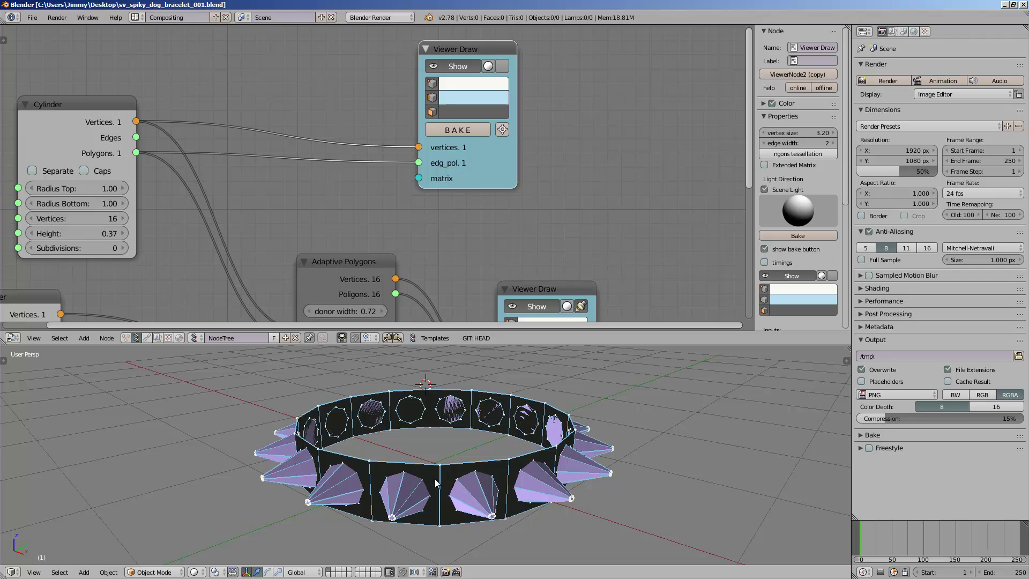
Examine the finished bracelet's band and spikes from the side and from above.
{"action": "middle_click_drag", "start_coordinate": [435, 478], "coordinate": [273, 391]}
{"action": "scroll", "coordinate": [342, 456], "scroll_direction": "up", "scroll_amount": 3}
{"action": "scroll", "coordinate": [271, 407], "scroll_direction": "down", "scroll_amount": 5}
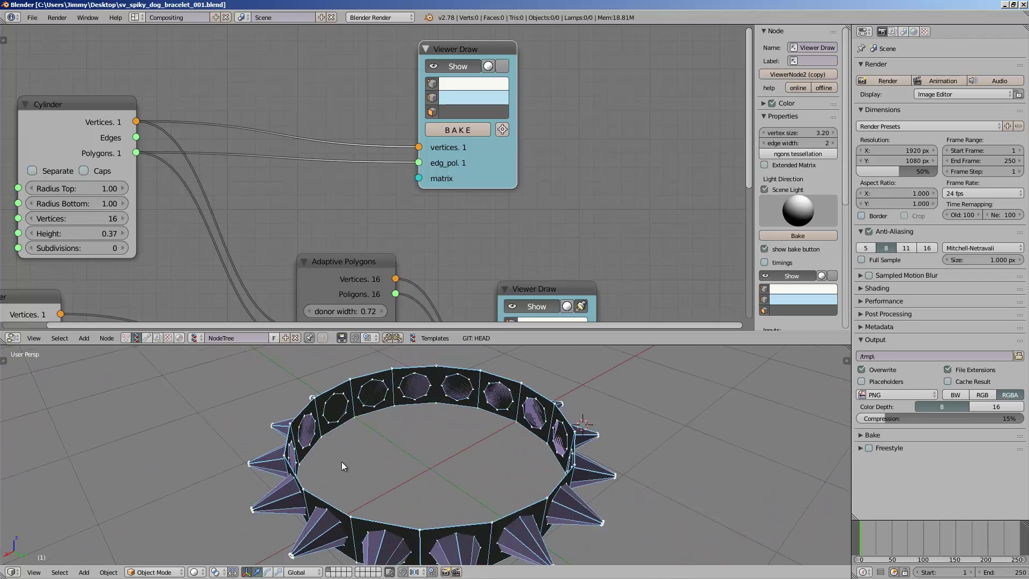
{"action": "middle_click_drag", "start_coordinate": [338, 464], "coordinate": [475, 453]}
{"action": "left_click_drag", "start_coordinate": [488, 165], "coordinate": [481, 139]}
{"action": "scroll", "coordinate": [480, 140], "scroll_direction": "down", "scroll_amount": 2}
{"action": "middle_click_drag", "start_coordinate": [480, 140], "coordinate": [498, 129]}
{"action": "mouse_move", "coordinate": [417, 449]}
{"action": "middle_mouse_down"}
{"action": "mouse_move", "coordinate": [474, 443]}
{"action": "mouse_move", "coordinate": [403, 423]}
{"action": "mouse_move", "coordinate": [463, 456]}
{"action": "middle_mouse_up"}
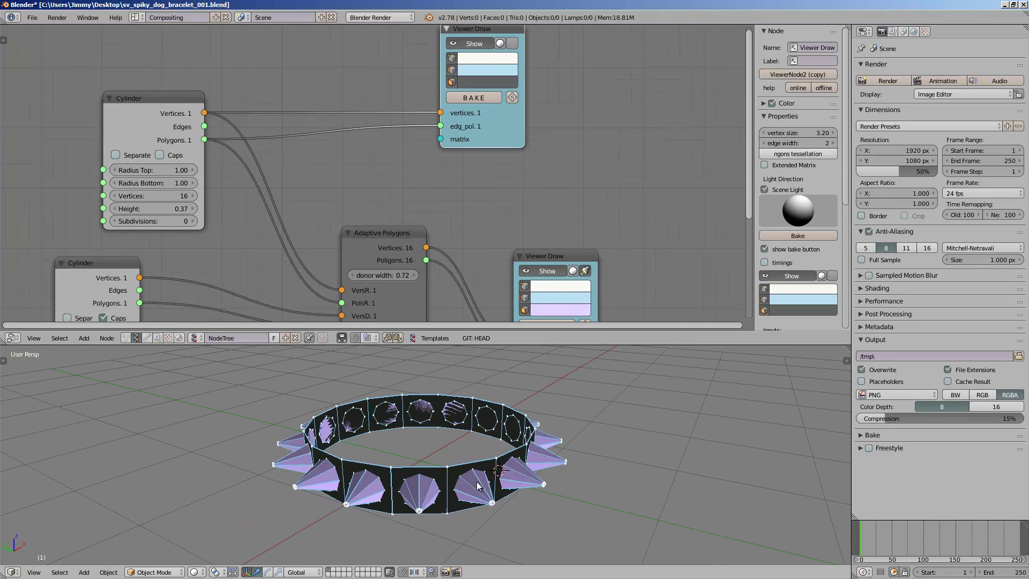
{"action": "left_click", "coordinate": [326, 477]}
{"action": "middle_click_drag", "start_coordinate": [326, 477], "coordinate": [332, 499]}
{"action": "left_click", "coordinate": [286, 445]}
{"action": "left_click", "coordinate": [265, 407]}
{"action": "middle_click_drag", "start_coordinate": [314, 397], "coordinate": [345, 403]}
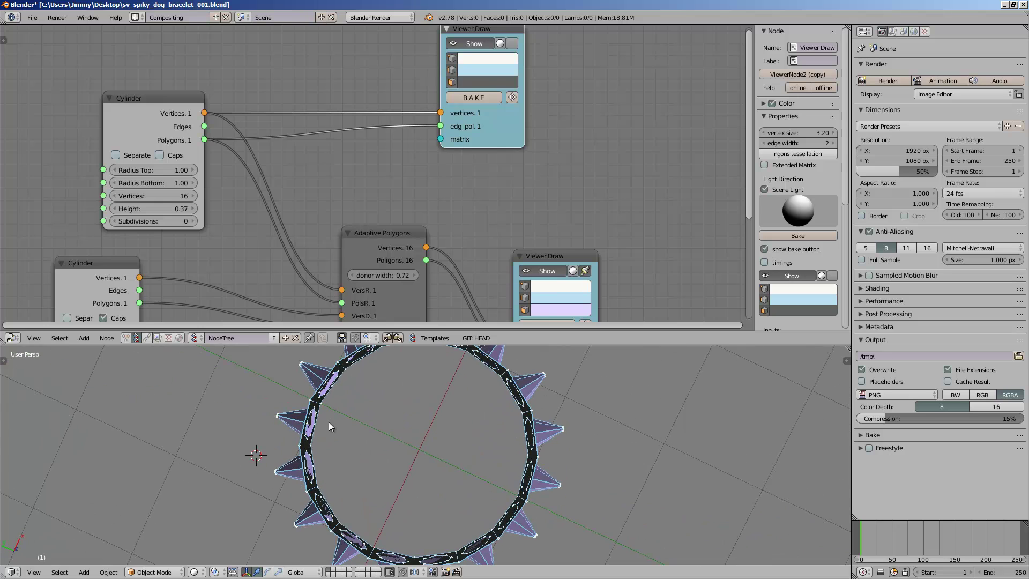
Set the Adaptive Polygons donor width to 0.51 to narrow the spikes and save the file.
{"action": "scroll", "coordinate": [368, 512], "scroll_direction": "down", "scroll_amount": 2}
{"action": "middle_click_drag", "start_coordinate": [368, 514], "coordinate": [428, 455]}
{"action": "scroll", "coordinate": [419, 465], "scroll_direction": "up", "scroll_amount": 3}
{"action": "middle_click_drag", "start_coordinate": [509, 385], "coordinate": [467, 436]}
{"action": "middle_click_drag", "start_coordinate": [419, 264], "coordinate": [431, 189]}
{"action": "left_click_drag", "start_coordinate": [396, 203], "coordinate": [353, 202]}
{"action": "middle_click_drag", "start_coordinate": [436, 373], "coordinate": [365, 442]}
{"action": "key", "text": "ctrl+s"}
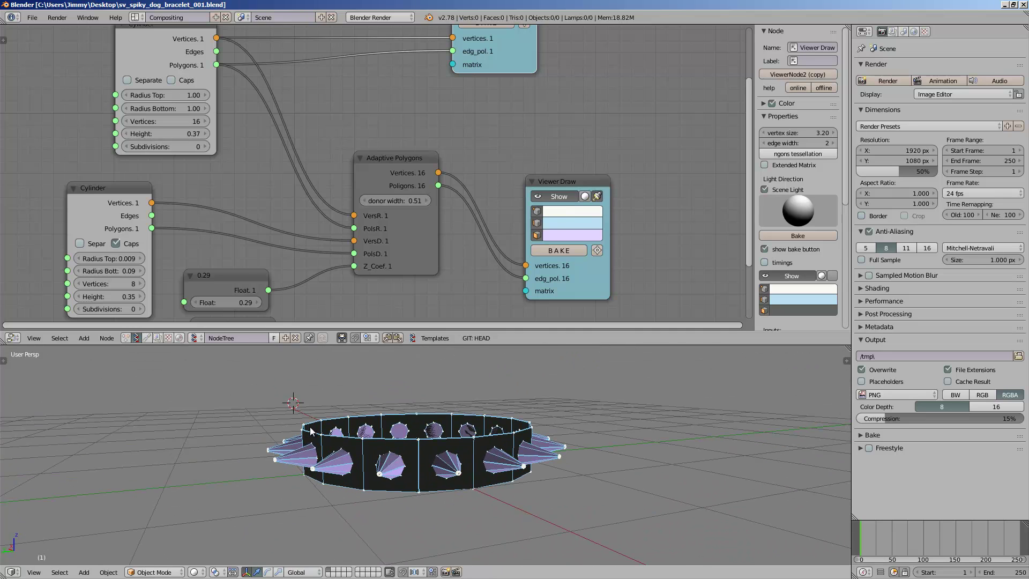
Reposition the band's Viewer Draw and Cylinder nodes to make room beside them.
{"action": "middle_click_drag", "start_coordinate": [501, 457], "coordinate": [450, 453]}
{"action": "middle_click_drag", "start_coordinate": [445, 498], "coordinate": [453, 532]}
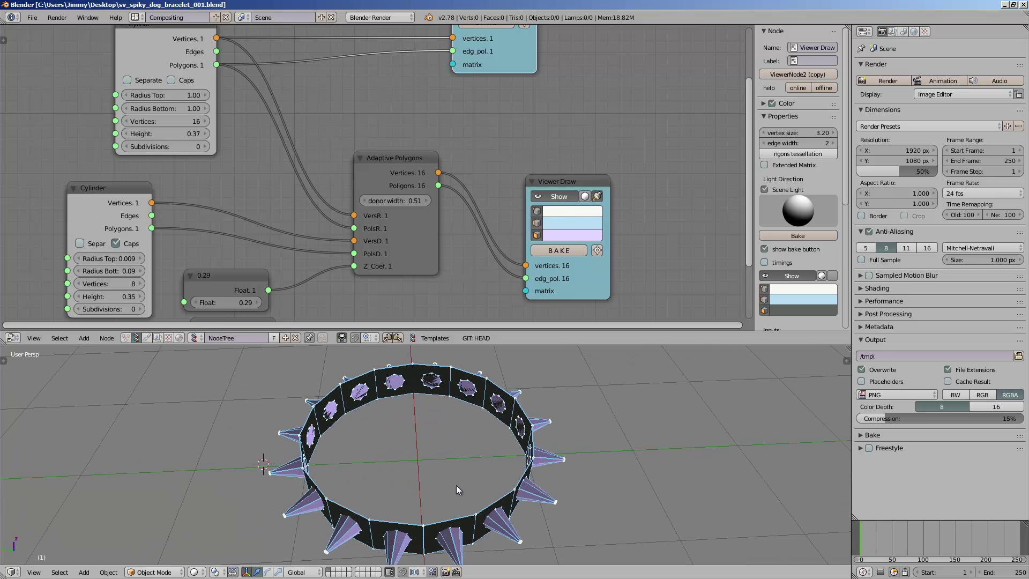
{"action": "middle_click_drag", "start_coordinate": [515, 166], "coordinate": [475, 242]}
{"action": "mouse_move", "coordinate": [480, 143]}
{"action": "left_mouse_down"}
{"action": "mouse_move", "coordinate": [481, 125]}
{"action": "mouse_move", "coordinate": [455, 128]}
{"action": "left_mouse_up"}
{"action": "middle_click_drag", "start_coordinate": [473, 137], "coordinate": [496, 154]}
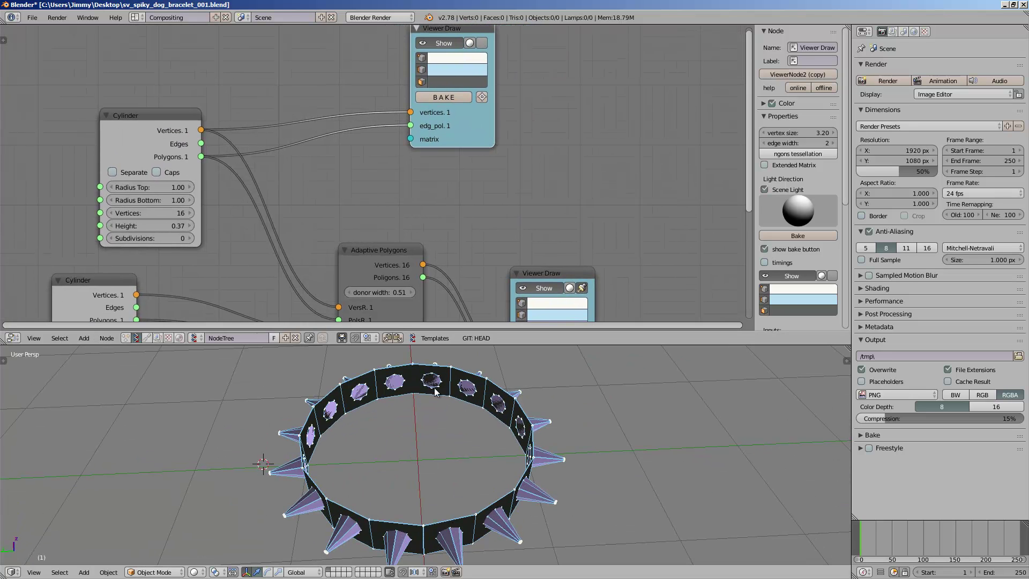
{"action": "left_click_drag", "start_coordinate": [155, 126], "coordinate": [154, 114]}
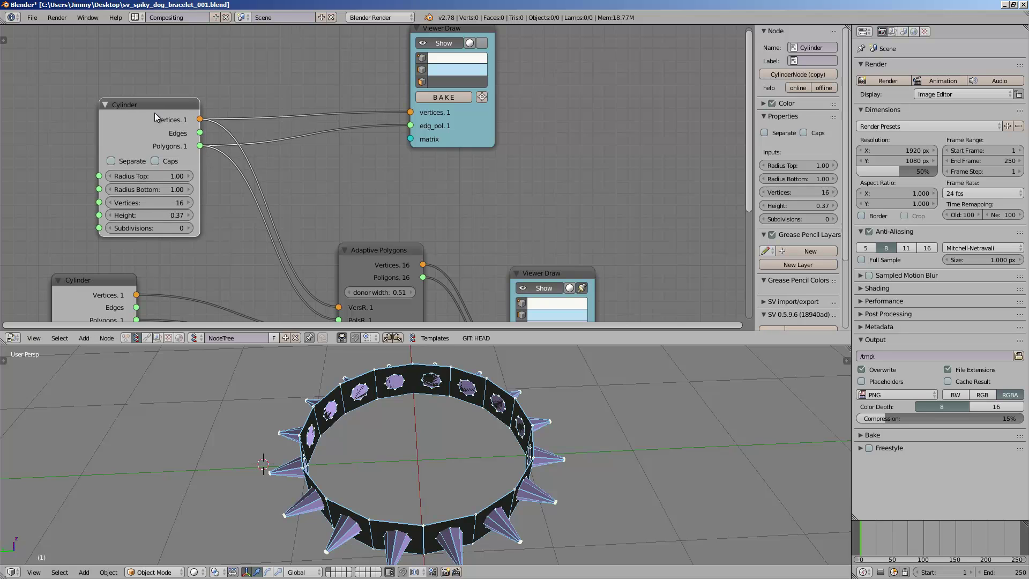
{"action": "middle_click_drag", "start_coordinate": [420, 144], "coordinate": [393, 150]}
{"action": "left_click", "coordinate": [451, 127]}
{"action": "left_click_drag", "start_coordinate": [451, 127], "coordinate": [433, 117]}
Add a UV Connection node and feed it the band Cylinder's vertices.
{"action": "key", "text": "shift+a"}
{"action": "left_click", "coordinate": [496, 117]}
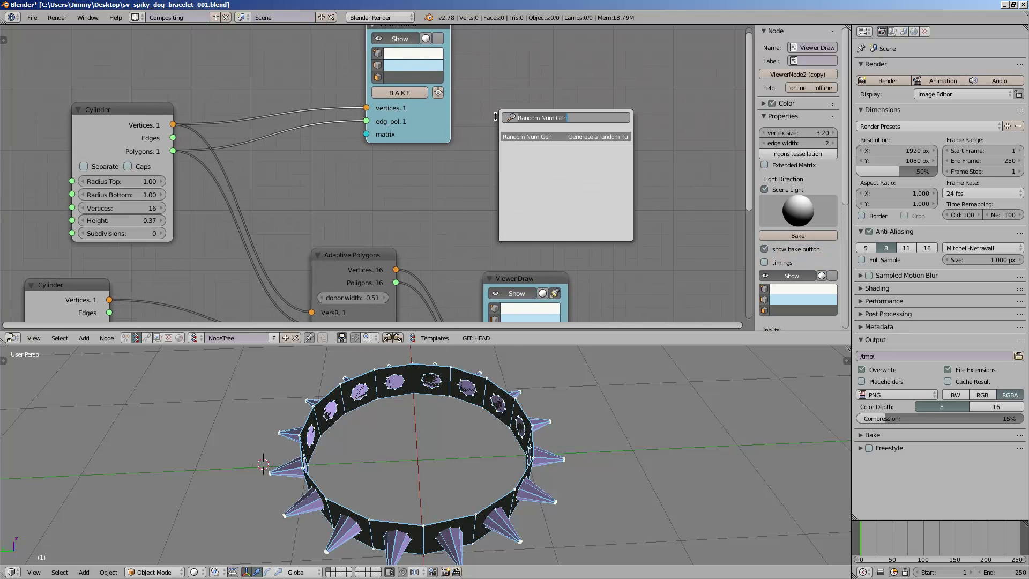
{"action": "type", "text": "uv"}
{"action": "key", "text": "Return"}
{"action": "left_click", "coordinate": [496, 117]}
{"action": "left_click_drag", "start_coordinate": [174, 125], "coordinate": [497, 230]}
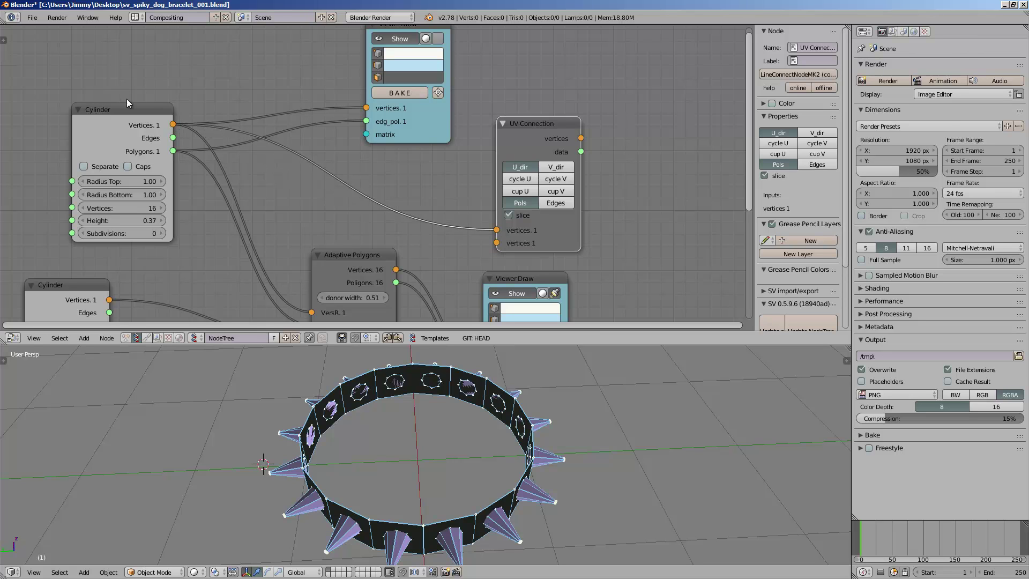
{"action": "left_click_drag", "start_coordinate": [127, 106], "coordinate": [120, 113]}
{"action": "left_click_drag", "start_coordinate": [538, 127], "coordinate": [517, 120]}
Duplicate the band's Viewer Draw node and connect the copy to the UV Connection's vertices and data outputs.
{"action": "middle_click_drag", "start_coordinate": [458, 102], "coordinate": [404, 106]}
{"action": "middle_click_drag", "start_coordinate": [438, 144], "coordinate": [390, 173]}
{"action": "left_click", "coordinate": [303, 59]}
{"action": "key", "text": "shift+d"}
{"action": "left_click", "coordinate": [594, 100]}
{"action": "mouse_move", "coordinate": [456, 161]}
{"action": "left_mouse_down"}
{"action": "mouse_move", "coordinate": [555, 179]}
{"action": "mouse_move", "coordinate": [545, 195]}
{"action": "mouse_move", "coordinate": [556, 195]}
{"action": "left_mouse_up"}
Hide the band's and the spikes' Viewer Draw output so only the UV Connection result is drawn.
{"action": "left_click", "coordinate": [296, 71]}
{"action": "middle_click_drag", "start_coordinate": [376, 269], "coordinate": [376, 176]}
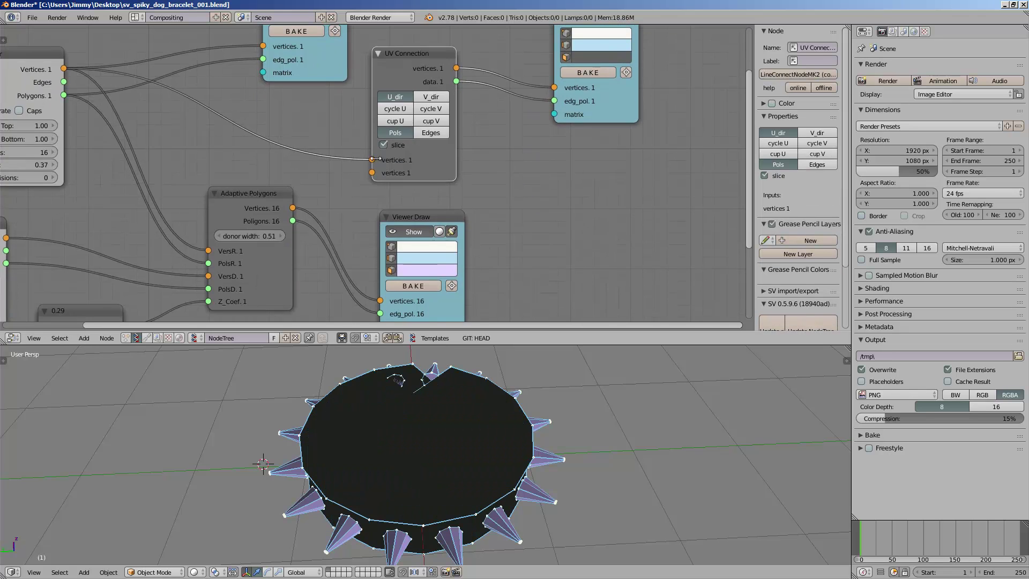
{"action": "left_click", "coordinate": [396, 230]}
{"action": "middle_click_drag", "start_coordinate": [514, 173], "coordinate": [512, 179]}
{"action": "middle_click_drag", "start_coordinate": [533, 429], "coordinate": [504, 420]}
{"action": "middle_click_drag", "start_coordinate": [487, 132], "coordinate": [488, 160]}
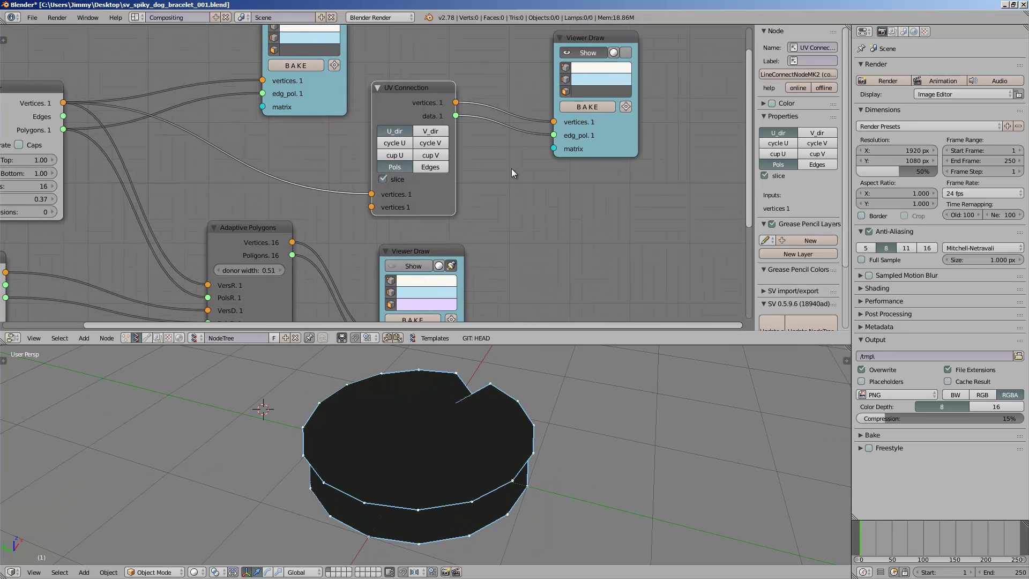
Switch the UV Connection output to Edges and compare V_dir with U_dir, keeping U_dir.
{"action": "left_click", "coordinate": [426, 167]}
{"action": "middle_click_drag", "start_coordinate": [498, 380], "coordinate": [507, 413]}
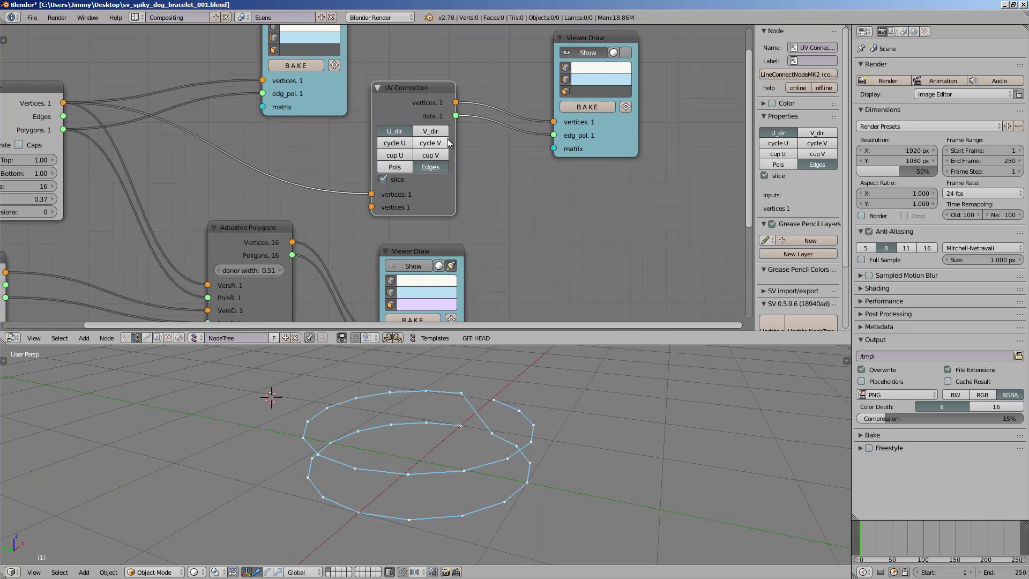
{"action": "left_click", "coordinate": [418, 131]}
{"action": "left_click", "coordinate": [409, 131]}
Turn off slice on the UV Connection, comparing it under both Pols and Edges output.
{"action": "left_click", "coordinate": [402, 175]}
{"action": "left_click", "coordinate": [402, 175]}
{"action": "left_click", "coordinate": [402, 175]}
{"action": "left_click", "coordinate": [402, 174]}
{"action": "left_click", "coordinate": [402, 167]}
{"action": "left_click", "coordinate": [419, 167]}
{"action": "left_click", "coordinate": [402, 174]}
{"action": "middle_click_drag", "start_coordinate": [466, 408], "coordinate": [508, 402]}
{"action": "middle_click_drag", "start_coordinate": [359, 168], "coordinate": [368, 171]}
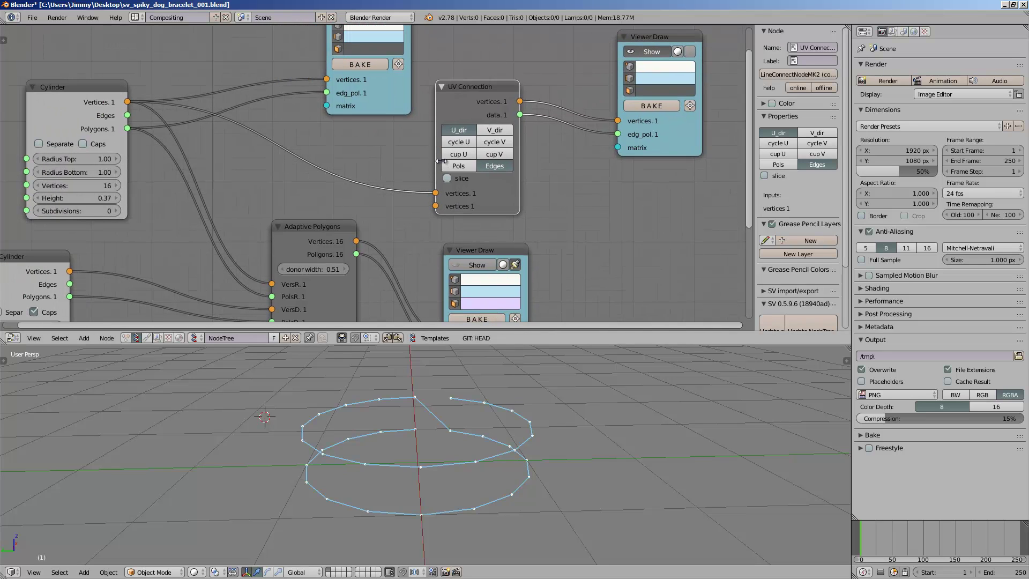
Rearrange the UV Connection node and the band's Viewer Draw node.
{"action": "left_click_drag", "start_coordinate": [472, 111], "coordinate": [497, 81]}
{"action": "middle_click_drag", "start_coordinate": [497, 81], "coordinate": [487, 140]}
{"action": "left_click_drag", "start_coordinate": [487, 140], "coordinate": [486, 132]}
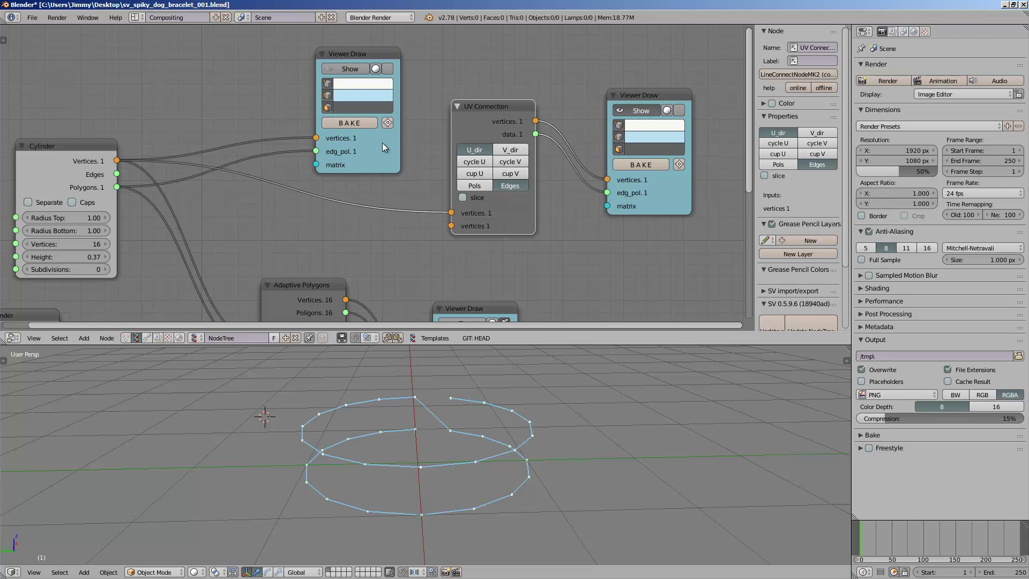
{"action": "left_click_drag", "start_coordinate": [375, 143], "coordinate": [360, 109]}
{"action": "scroll", "coordinate": [297, 187], "scroll_direction": "down", "scroll_amount": 1}
{"action": "middle_click_drag", "start_coordinate": [297, 187], "coordinate": [332, 185]}
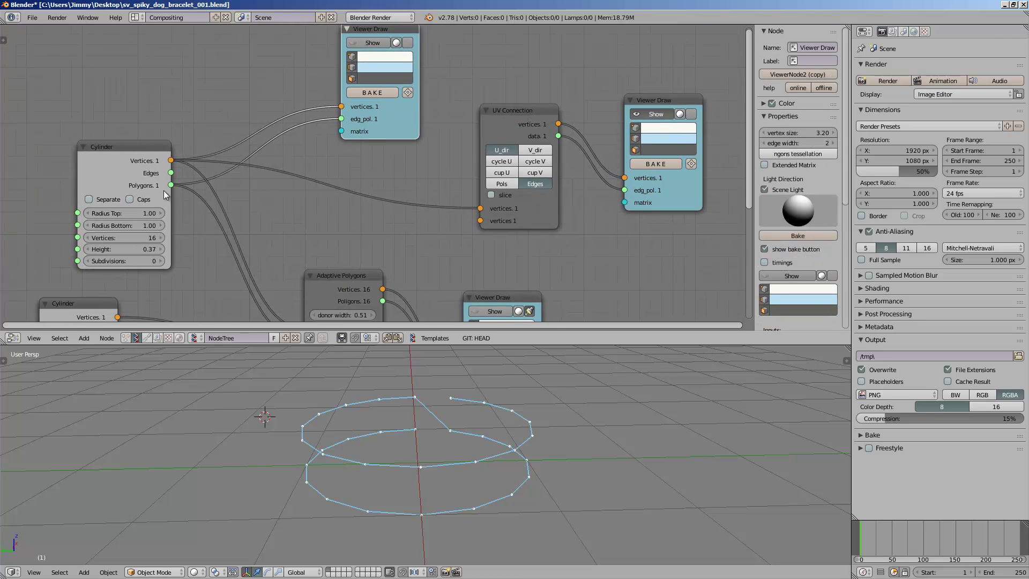
Try Separate on the band Cylinder with slice on the UV Connection, and enable cycle U.
{"action": "left_click", "coordinate": [109, 198]}
{"action": "left_click", "coordinate": [107, 197]}
{"action": "left_click", "coordinate": [107, 198]}
{"action": "left_click", "coordinate": [493, 195]}
{"action": "middle_click_drag", "start_coordinate": [468, 392], "coordinate": [454, 391]}
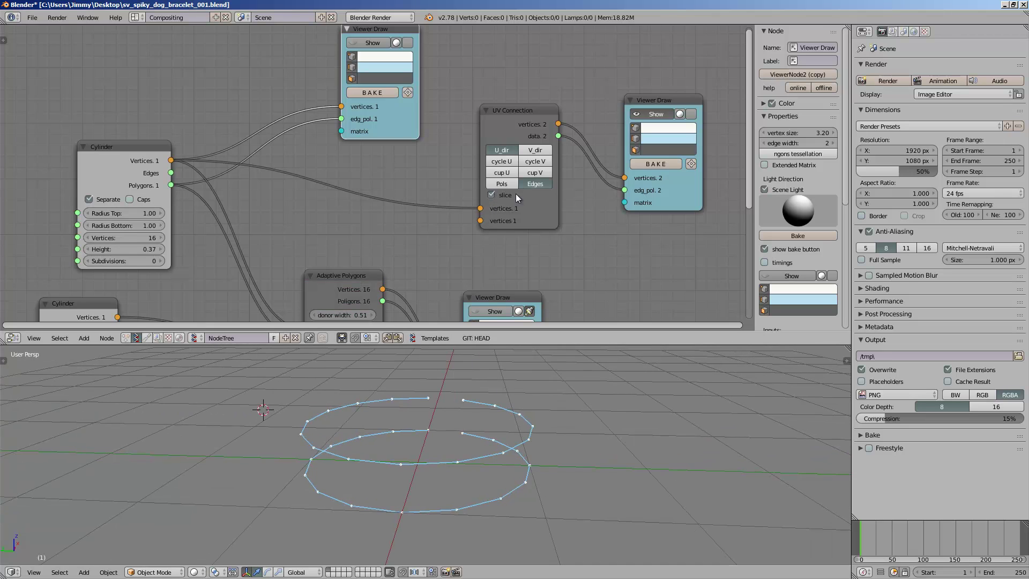
{"action": "left_click", "coordinate": [512, 161]}
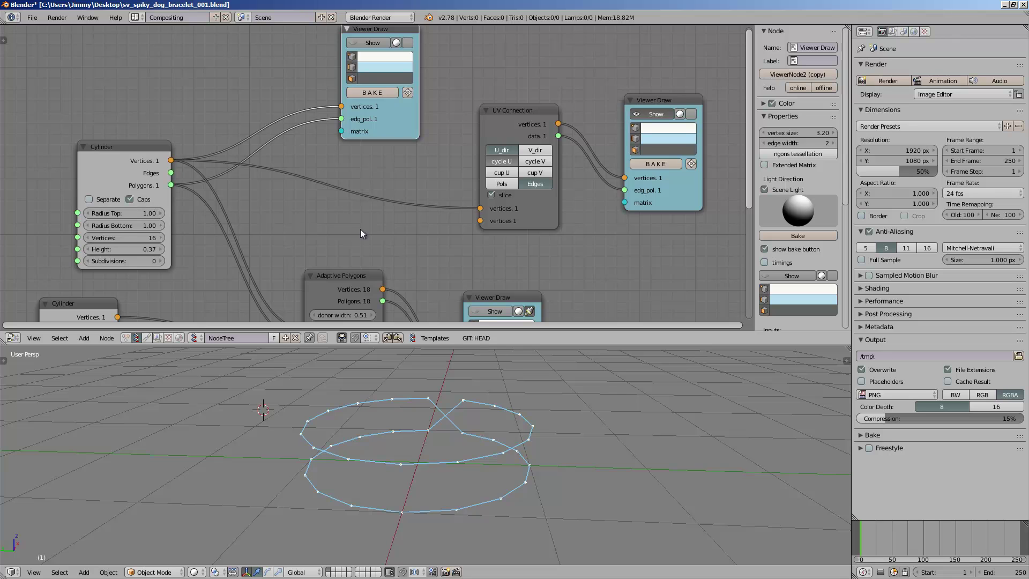
Turn off Caps on the band Cylinder while comparing the band's display with the connected edge loops.
{"action": "middle_click_drag", "start_coordinate": [413, 239], "coordinate": [407, 226]}
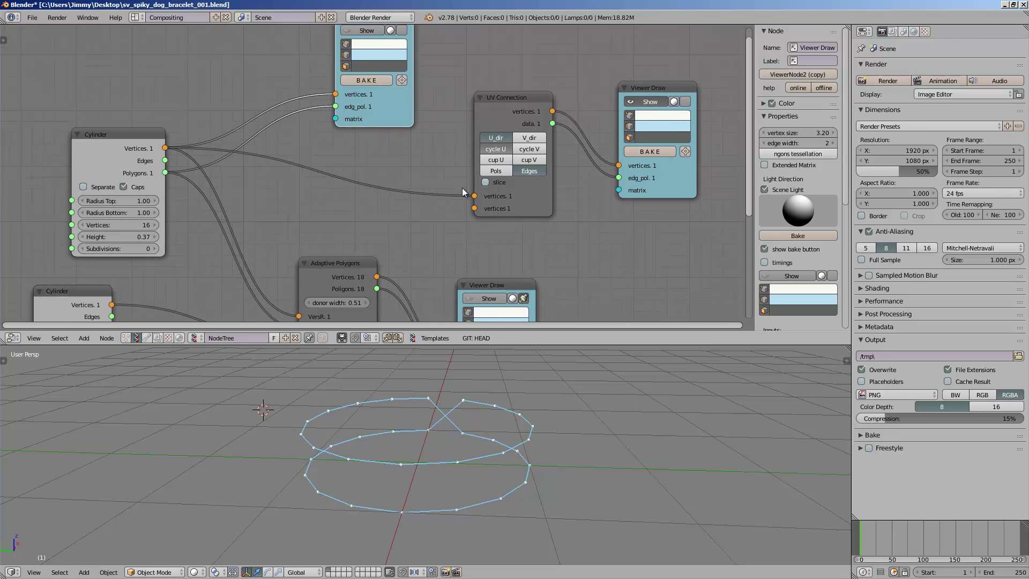
{"action": "scroll", "coordinate": [430, 255], "scroll_direction": "down", "scroll_amount": 3}
{"action": "middle_click_drag", "start_coordinate": [428, 260], "coordinate": [439, 237]}
{"action": "middle_click_drag", "start_coordinate": [433, 424], "coordinate": [420, 424]}
{"action": "middle_click_drag", "start_coordinate": [365, 34], "coordinate": [365, 41]}
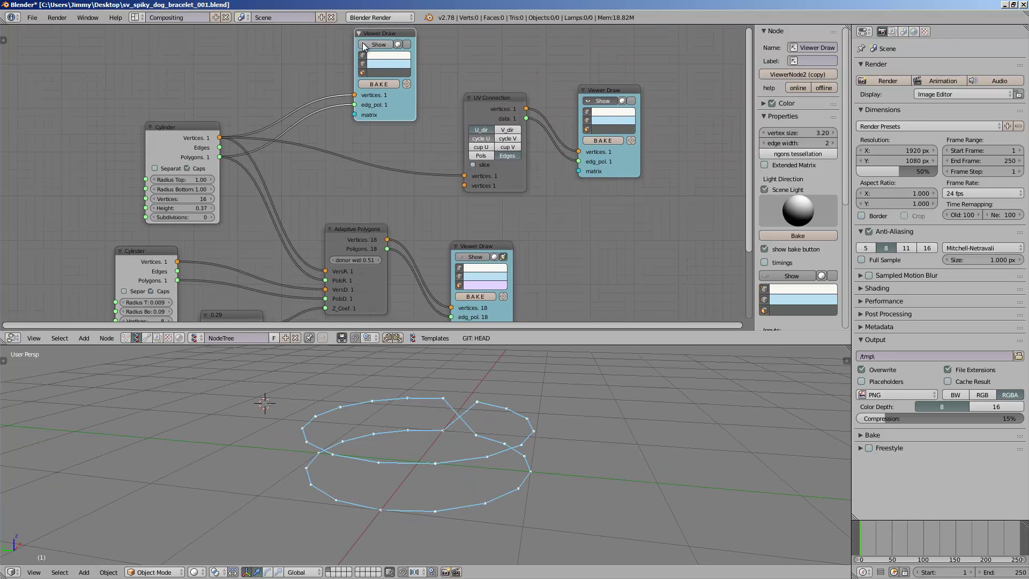
{"action": "left_click", "coordinate": [369, 44]}
{"action": "left_click", "coordinate": [368, 44]}
{"action": "left_click", "coordinate": [369, 44]}
{"action": "left_click", "coordinate": [369, 44]}
{"action": "left_click", "coordinate": [368, 44]}
{"action": "left_click", "coordinate": [197, 167]}
{"action": "middle_click_drag", "start_coordinate": [419, 408], "coordinate": [415, 419]}
Toggle the band's Viewer Draw display to check where the edge loops cross between rims.
{"action": "left_click", "coordinate": [374, 43]}
{"action": "left_click", "coordinate": [374, 44]}
{"action": "left_click", "coordinate": [374, 44]}
{"action": "left_click", "coordinate": [374, 43]}
{"action": "left_click", "coordinate": [374, 43]}
{"action": "left_click", "coordinate": [374, 44]}
{"action": "left_click", "coordinate": [374, 44]}
{"action": "left_click", "coordinate": [374, 44]}
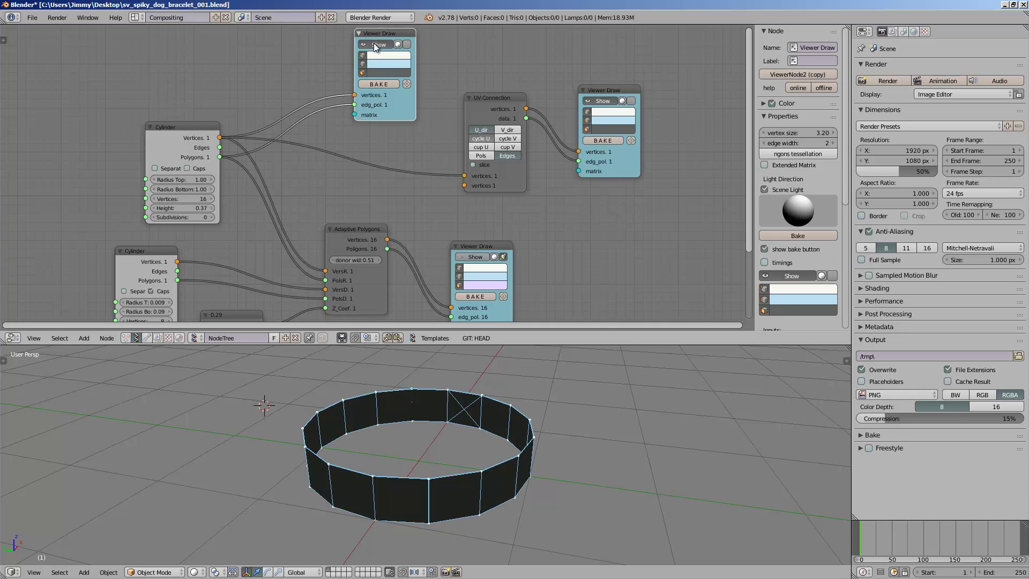
Duplicate the band Cylinder with Separate enabled and connect the copy's vertices to the UV Connection.
{"action": "middle_click_drag", "start_coordinate": [374, 46], "coordinate": [382, 95]}
{"action": "left_click_drag", "start_coordinate": [190, 182], "coordinate": [131, 184]}
{"action": "key", "text": "shift+d"}
{"action": "left_click", "coordinate": [144, 63]}
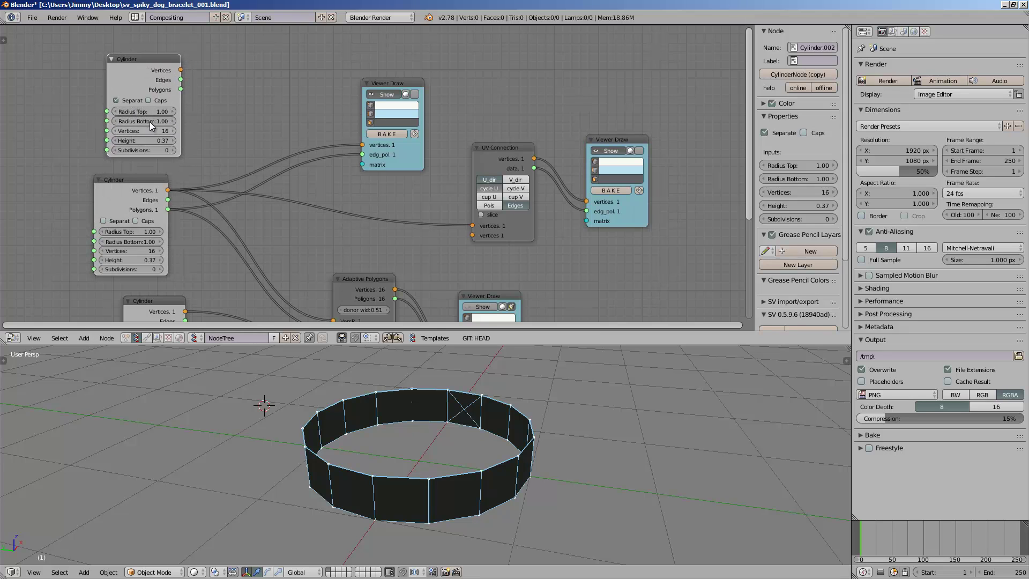
{"action": "left_click_drag", "start_coordinate": [181, 70], "coordinate": [469, 227]}
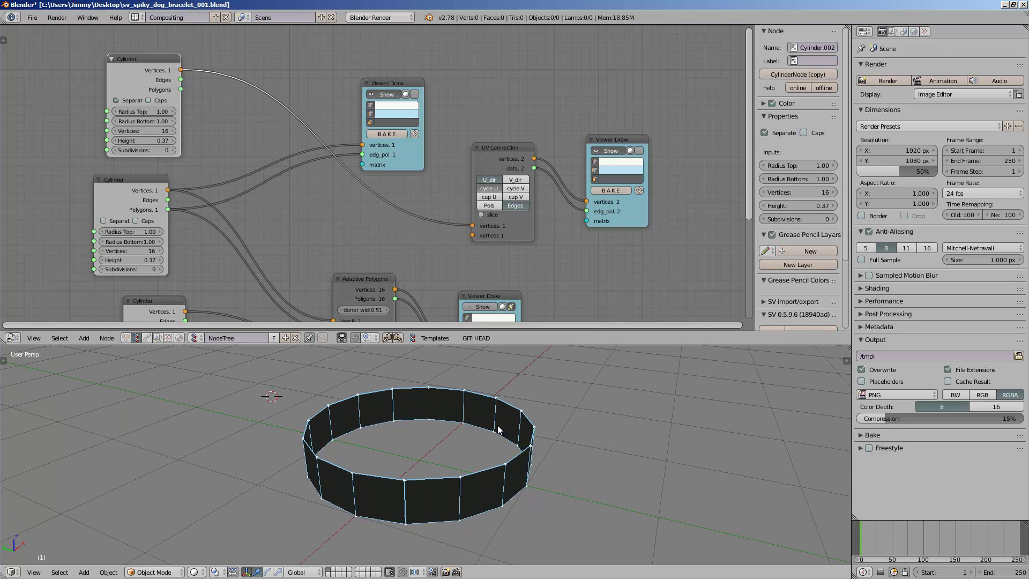
Hide the band's Viewer Draw output to isolate the two separate rim loops.
{"action": "left_click", "coordinate": [609, 151]}
{"action": "left_click", "coordinate": [608, 151]}
{"action": "middle_click_drag", "start_coordinate": [505, 494], "coordinate": [453, 437]}
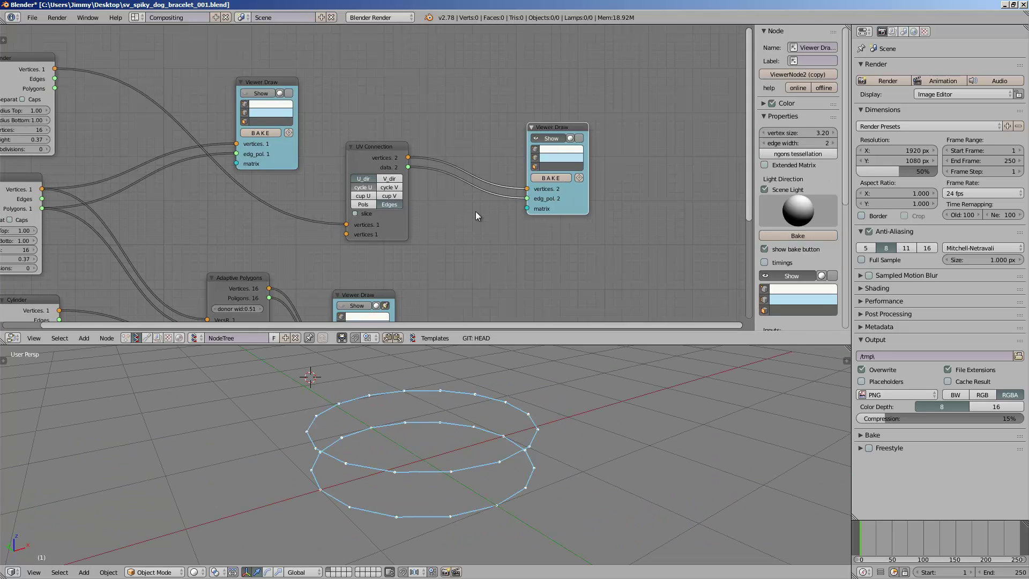
Add a Polyline Viewer node fed by the UV Connection's vertices to turn the rim loops into tubes.
{"action": "key", "text": "alt+space"}
{"action": "type", "text": "polyli"}
{"action": "key", "text": "Return"}
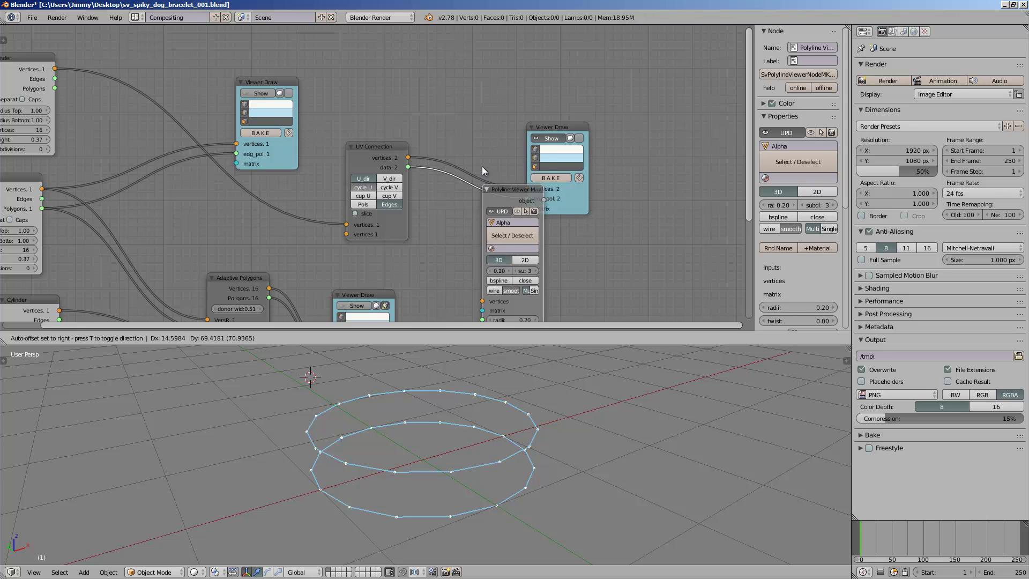
{"action": "left_click", "coordinate": [477, 113]}
{"action": "scroll", "coordinate": [535, 399], "scroll_direction": "up", "scroll_amount": 4}
{"action": "mouse_move", "coordinate": [564, 442]}
{"action": "middle_mouse_down"}
{"action": "mouse_move", "coordinate": [581, 445]}
{"action": "mouse_move", "coordinate": [569, 451]}
{"action": "middle_mouse_up"}
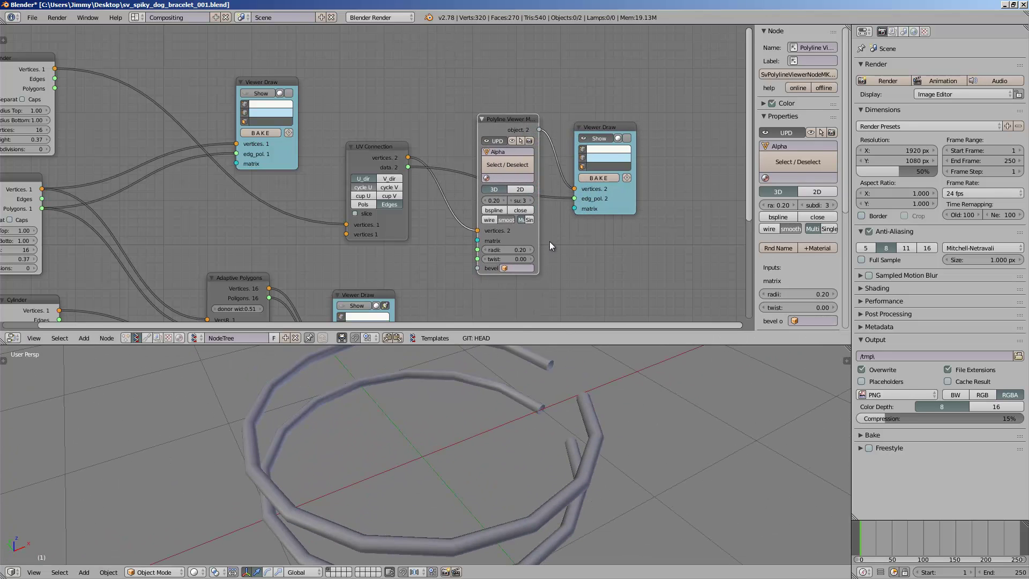
Enable close on the Polyline Viewer, delete the Viewer Draw node after it, and tidy the remaining nodes.
{"action": "left_click", "coordinate": [527, 210]}
{"action": "middle_click_drag", "start_coordinate": [607, 500], "coordinate": [609, 472]}
{"action": "left_click", "coordinate": [623, 127]}
{"action": "key", "text": "x"}
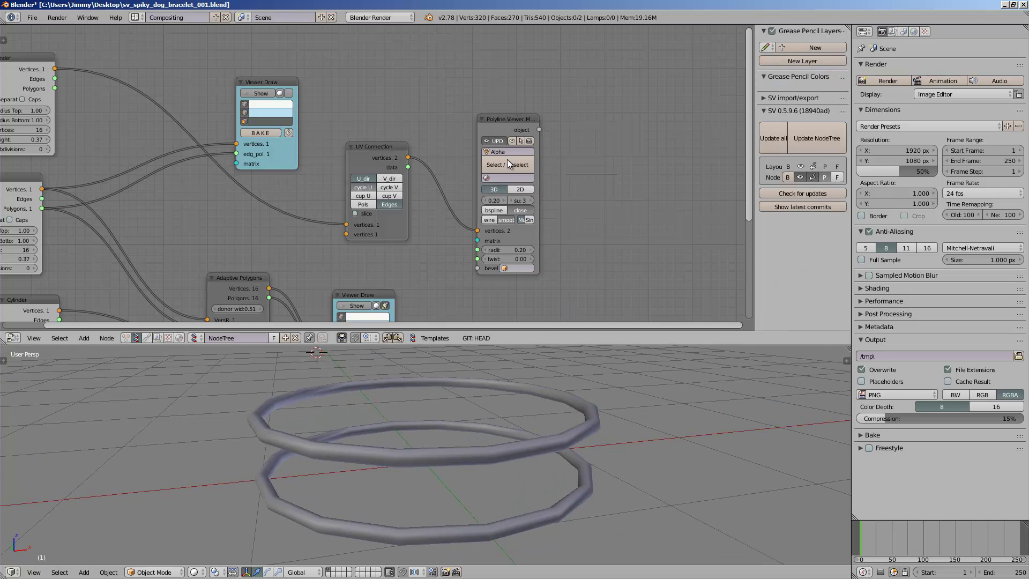
{"action": "middle_click_drag", "start_coordinate": [407, 172], "coordinate": [526, 159]}
{"action": "left_click_drag", "start_coordinate": [624, 107], "coordinate": [626, 98]}
{"action": "left_click_drag", "start_coordinate": [504, 131], "coordinate": [532, 137]}
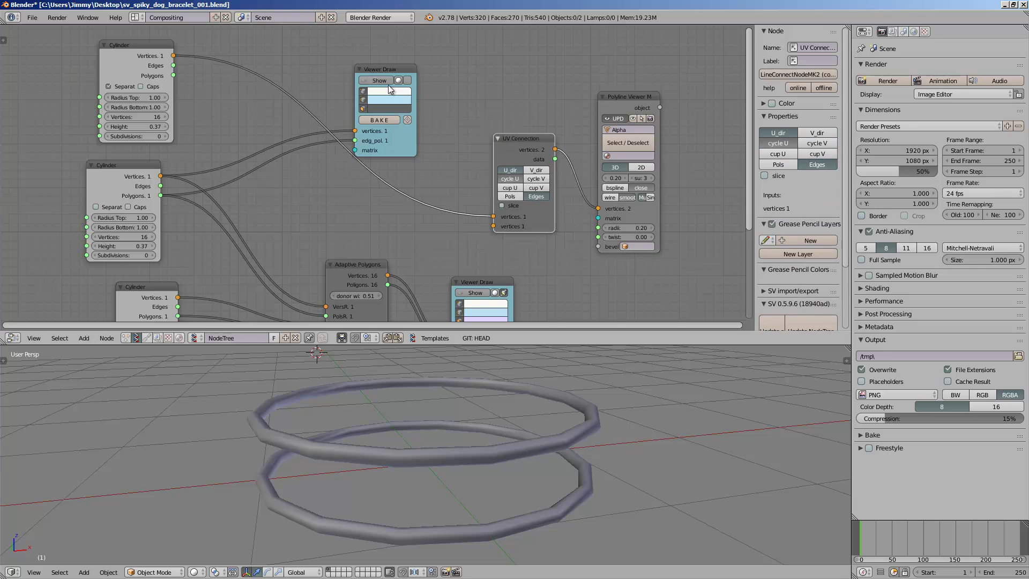
Show the band's and the spikes' Viewer Draw output together with the rim tubes.
{"action": "left_click", "coordinate": [378, 80]}
{"action": "left_click", "coordinate": [353, 296]}
{"action": "left_click", "coordinate": [475, 294]}
{"action": "mouse_move", "coordinate": [499, 426]}
{"action": "middle_mouse_down"}
{"action": "mouse_move", "coordinate": [539, 436]}
{"action": "mouse_move", "coordinate": [538, 457]}
{"action": "middle_mouse_up"}
{"action": "middle_click_drag", "start_coordinate": [501, 228], "coordinate": [484, 209]}
{"action": "scroll", "coordinate": [488, 209], "scroll_direction": "up", "scroll_amount": 1}
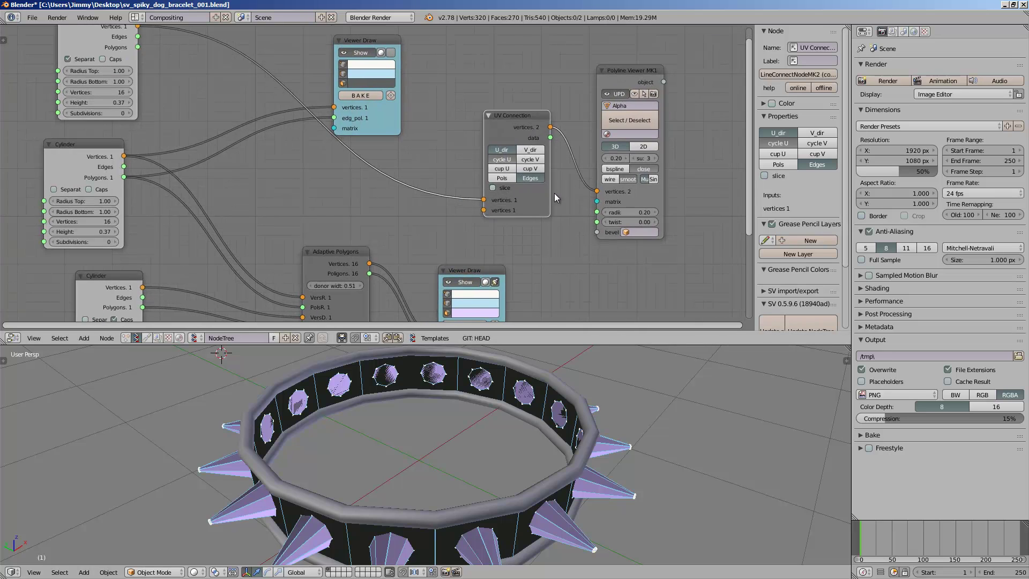
Set the Polyline Viewer radii to 0.11 to thin the rim tubes.
{"action": "scroll", "coordinate": [555, 193], "scroll_direction": "up", "scroll_amount": 1}
{"action": "middle_click_drag", "start_coordinate": [554, 193], "coordinate": [448, 193]}
{"action": "scroll", "coordinate": [420, 193], "scroll_direction": "up", "scroll_amount": 4}
{"action": "left_click_drag", "start_coordinate": [608, 234], "coordinate": [589, 234]}
{"action": "middle_click_drag", "start_coordinate": [529, 365], "coordinate": [532, 400]}
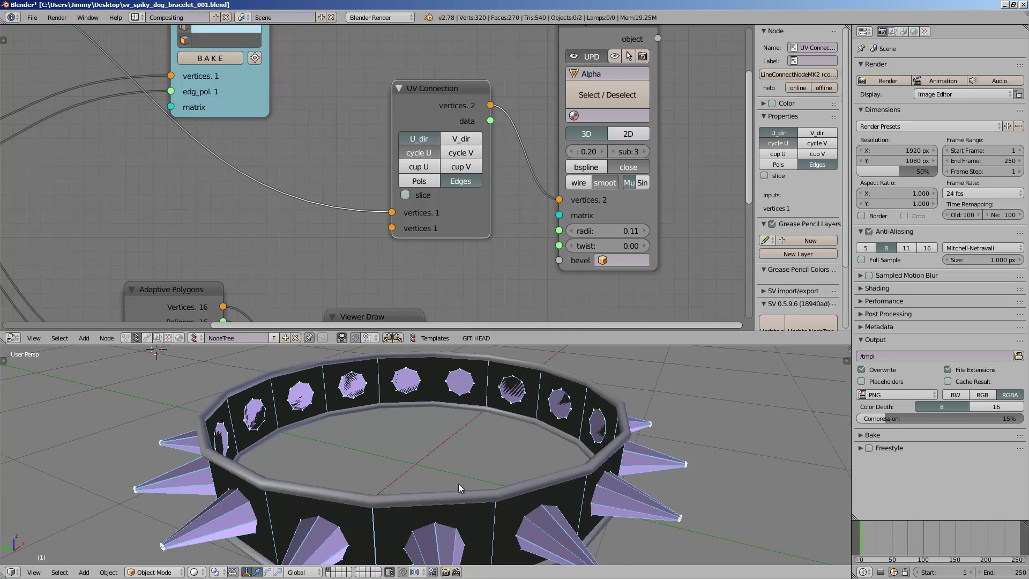
{"action": "middle_click_drag", "start_coordinate": [440, 474], "coordinate": [373, 462]}
{"action": "scroll", "coordinate": [388, 468], "scroll_direction": "down", "scroll_amount": 2}
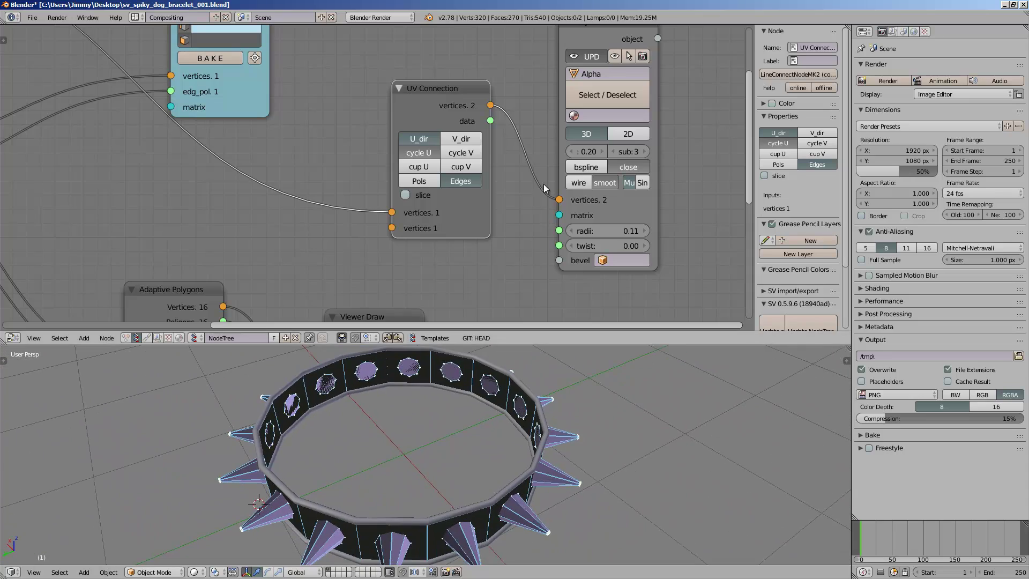
Try bspline curves with radii of 0.21 for the rim tubes, and revert to plain polylines with radii of 0.11.
{"action": "left_click", "coordinate": [586, 172]}
{"action": "mouse_move", "coordinate": [459, 501]}
{"action": "middle_mouse_down"}
{"action": "mouse_move", "coordinate": [429, 453]}
{"action": "mouse_move", "coordinate": [455, 485]}
{"action": "middle_mouse_up"}
{"action": "scroll", "coordinate": [435, 471], "scroll_direction": "up", "scroll_amount": 2}
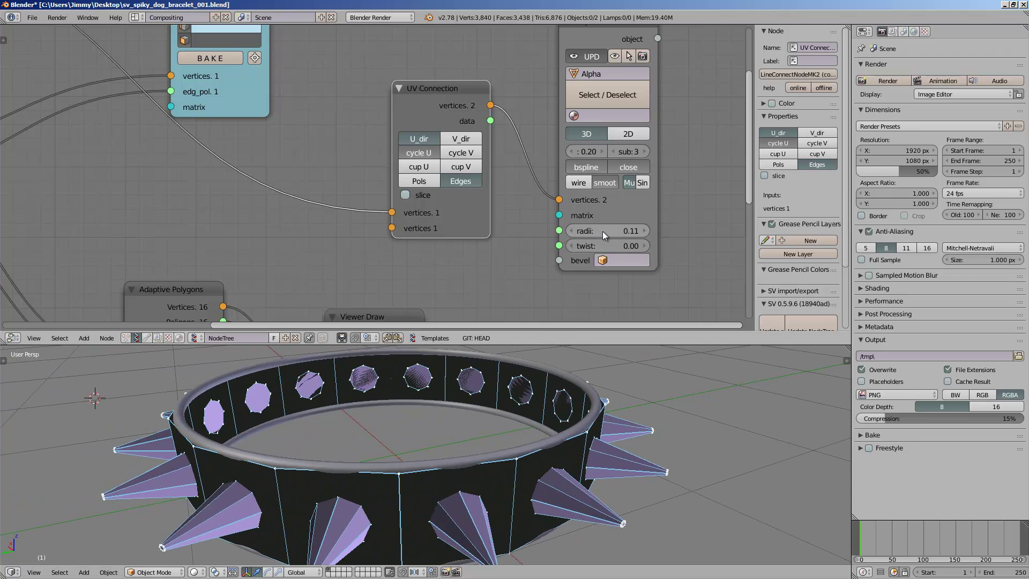
{"action": "left_click_drag", "start_coordinate": [609, 230], "coordinate": [626, 229]}
{"action": "middle_click_drag", "start_coordinate": [490, 433], "coordinate": [511, 432]}
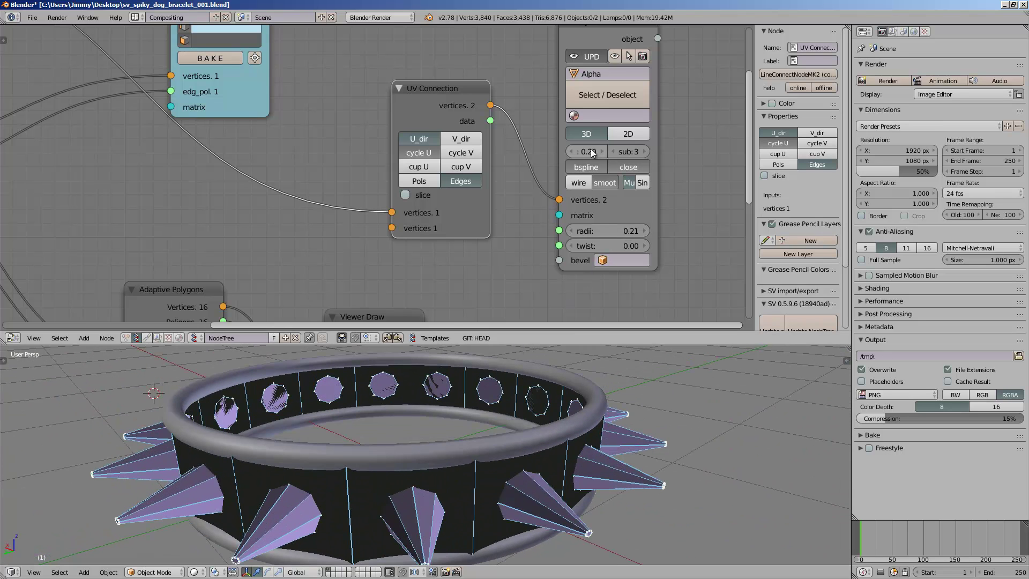
{"action": "left_click", "coordinate": [593, 169]}
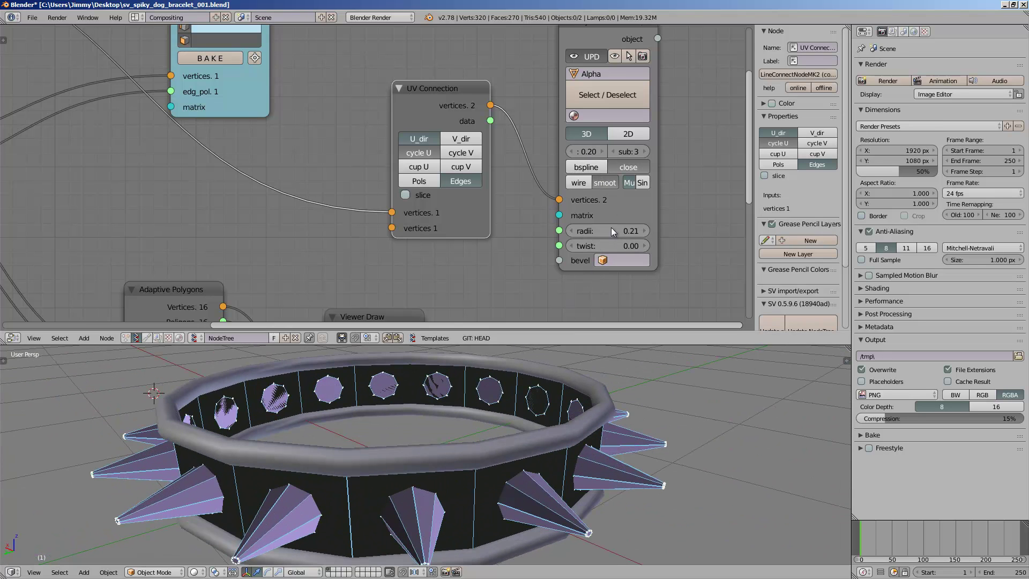
{"action": "left_click_drag", "start_coordinate": [610, 230], "coordinate": [587, 233]}
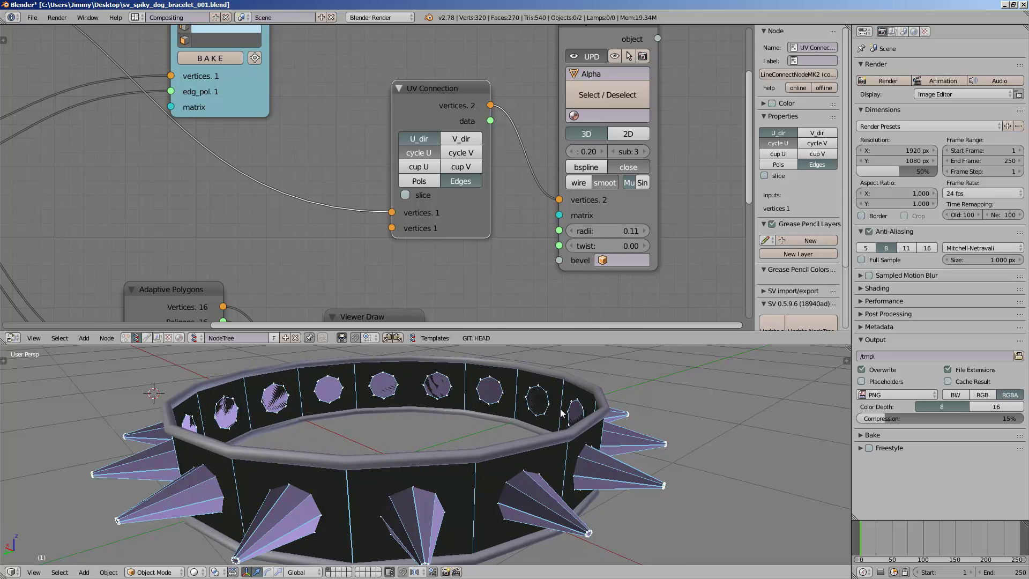
Save the file and open the 3D view's tool shelf.
{"action": "scroll", "coordinate": [488, 463], "scroll_direction": "down", "scroll_amount": 4}
{"action": "middle_click_drag", "start_coordinate": [484, 440], "coordinate": [209, 393]}
{"action": "key", "text": "ctrl+s"}
{"action": "left_click", "coordinate": [320, 399]}
{"action": "left_click", "coordinate": [6, 361]}
Select the rim tube objects in the 3D view and save the file.
{"action": "scroll", "coordinate": [392, 437], "scroll_direction": "down", "scroll_amount": 3}
{"action": "scroll", "coordinate": [422, 434], "scroll_direction": "up", "scroll_amount": 3}
{"action": "right_click", "coordinate": [486, 406]}
{"action": "middle_click_drag", "start_coordinate": [498, 515], "coordinate": [500, 497]}
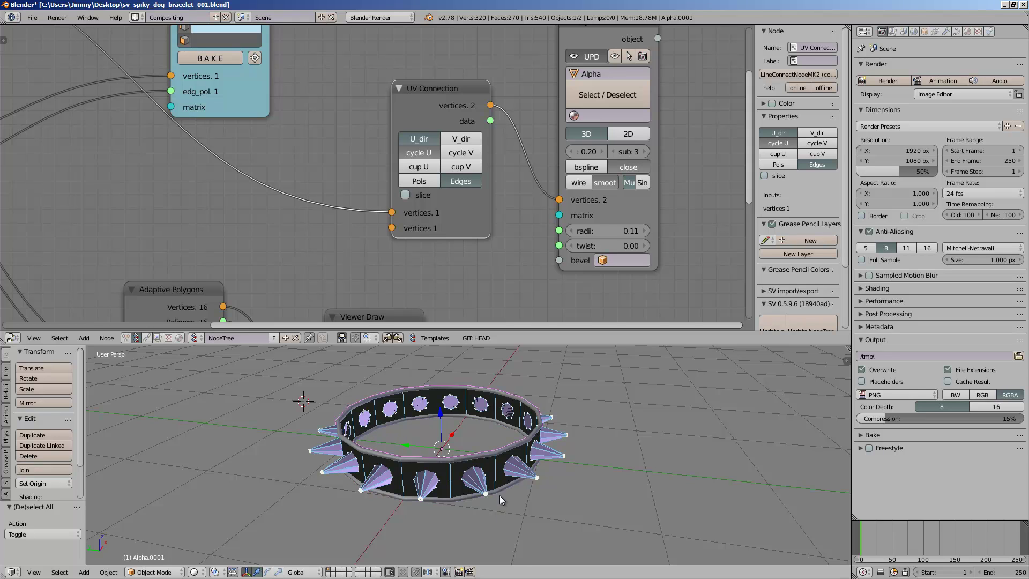
{"action": "key", "text": "ctrl+s"}
{"action": "left_click", "coordinate": [499, 495]}
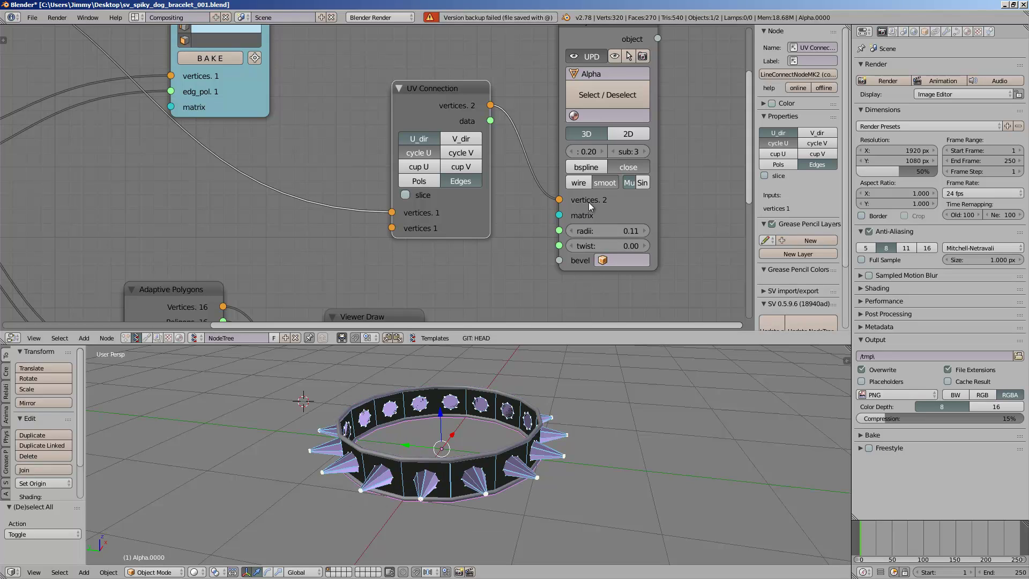
Switch the Polyline Viewer to Single output and save the file.
{"action": "left_click", "coordinate": [643, 183]}
{"action": "key", "text": "ctrl+s"}
{"action": "left_click", "coordinate": [489, 458]}
Show the Sverchok tools in the 3D view's tool shelf.
{"action": "scroll", "coordinate": [40, 486], "scroll_direction": "down", "scroll_amount": 3}
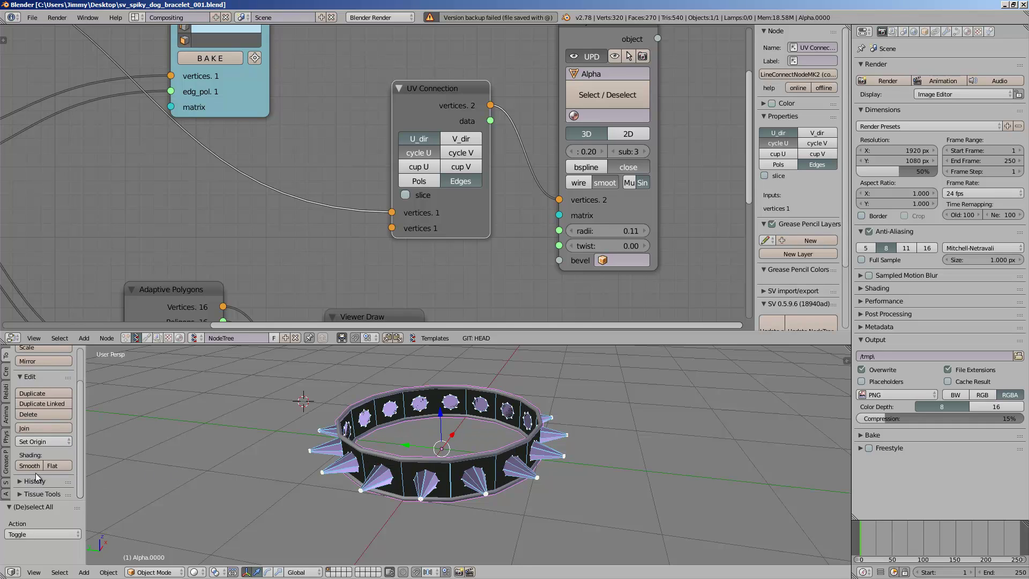
{"action": "left_click", "coordinate": [8, 487]}
{"action": "left_click", "coordinate": [23, 350]}
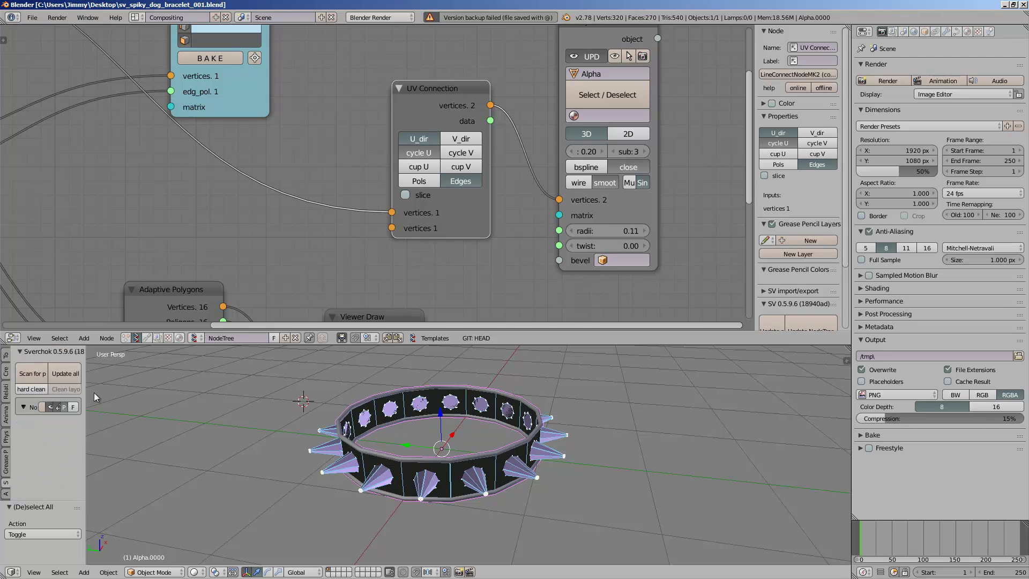
Widen the tool shelf, bake the whole node tree and move the baked objects along Y beside the preview.
{"action": "left_click_drag", "start_coordinate": [86, 392], "coordinate": [158, 390]}
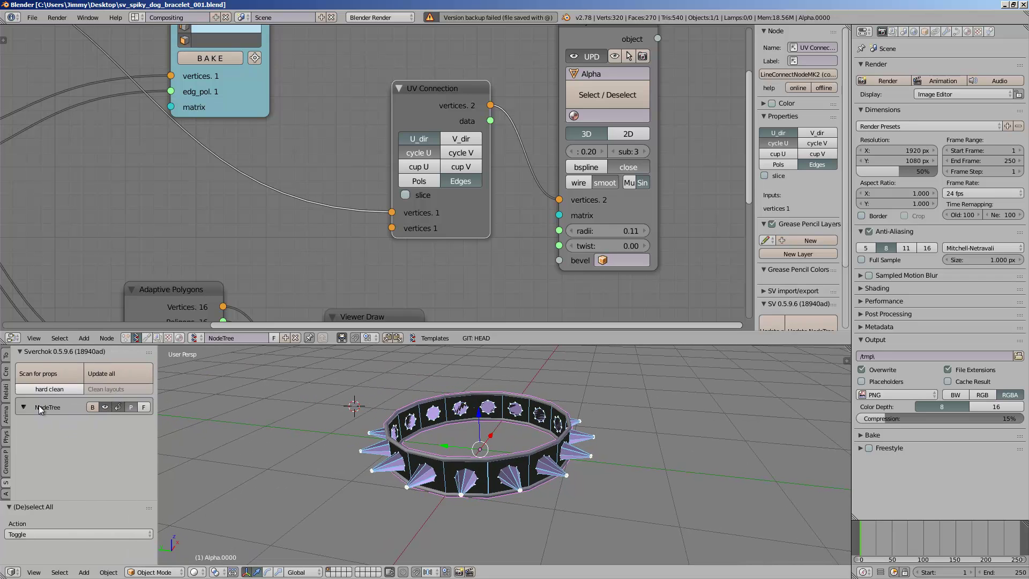
{"action": "left_click", "coordinate": [92, 407]}
{"action": "scroll", "coordinate": [330, 420], "scroll_direction": "down", "scroll_amount": 2}
{"action": "key", "text": "a"}
{"action": "key", "text": "a"}
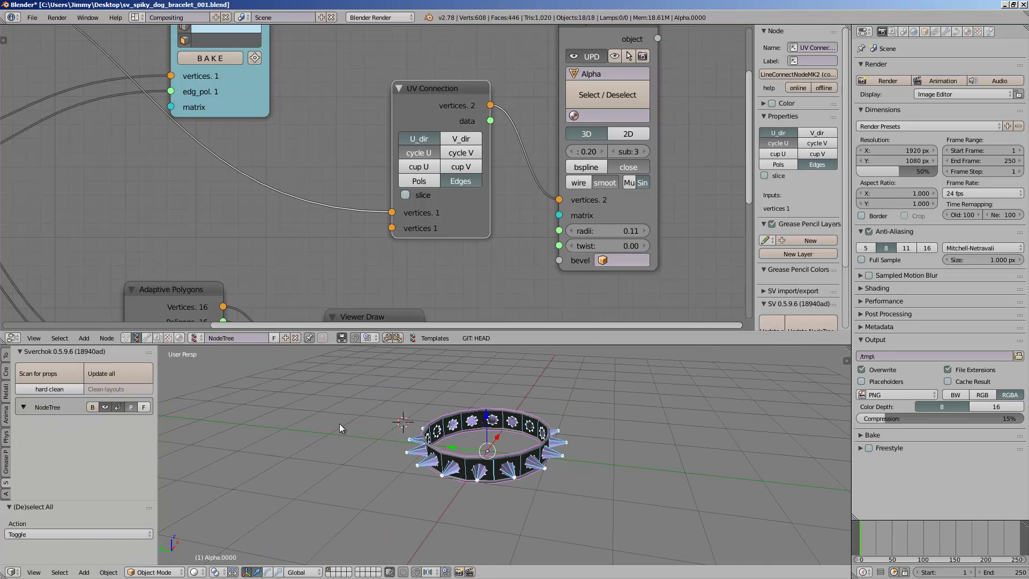
{"action": "key", "text": "g"}
{"action": "key", "text": "y"}
{"action": "left_click", "coordinate": [547, 449]}
Inspect the baked bracelet copy up close and delete all objects from the scene.
{"action": "middle_click_drag", "start_coordinate": [562, 449], "coordinate": [464, 477], "text": "shift"}
{"action": "scroll", "coordinate": [485, 455], "scroll_direction": "up", "scroll_amount": 2}
{"action": "key", "text": "a"}
{"action": "scroll", "coordinate": [464, 477], "scroll_direction": "up", "scroll_amount": 4}
{"action": "middle_click_drag", "start_coordinate": [410, 428], "coordinate": [496, 467], "text": "shift"}
{"action": "scroll", "coordinate": [506, 451], "scroll_direction": "down", "scroll_amount": 4}
{"action": "scroll", "coordinate": [507, 452], "scroll_direction": "up", "scroll_amount": 2}
{"action": "right_click", "coordinate": [463, 424]}
{"action": "middle_click_drag", "start_coordinate": [465, 424], "coordinate": [542, 439]}
{"action": "scroll", "coordinate": [542, 439], "scroll_direction": "down", "scroll_amount": 2}
{"action": "key", "text": "a"}
{"action": "key", "text": "a"}
{"action": "key", "text": "x"}
{"action": "left_click", "coordinate": [542, 440]}
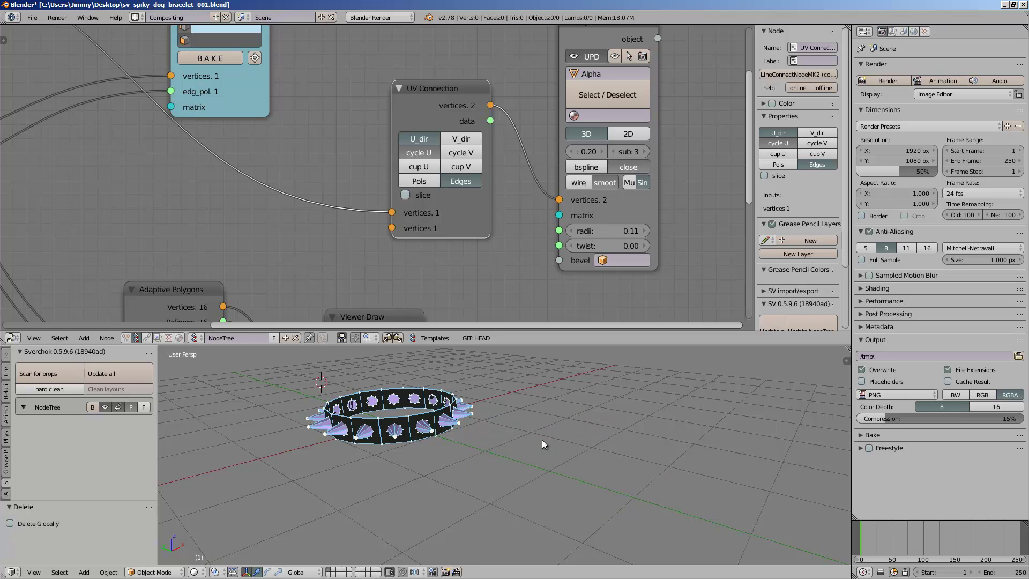
Reposition the band's Viewer Draw node clear of the neighbouring nodes and save the file.
{"action": "key", "text": "ctrl+s"}
{"action": "left_click", "coordinate": [542, 440]}
{"action": "middle_click_drag", "start_coordinate": [264, 50], "coordinate": [367, 193]}
{"action": "double_click", "coordinate": [317, 141]}
{"action": "left_click_drag", "start_coordinate": [310, 122], "coordinate": [293, 81]}
{"action": "scroll", "coordinate": [380, 152], "scroll_direction": "down", "scroll_amount": 2}
{"action": "middle_click_drag", "start_coordinate": [380, 151], "coordinate": [454, 162]}
{"action": "left_click", "coordinate": [379, 105]}
{"action": "left_click_drag", "start_coordinate": [380, 95], "coordinate": [350, 68]}
{"action": "key", "text": "ctrl+s"}
{"action": "left_click", "coordinate": [372, 108]}
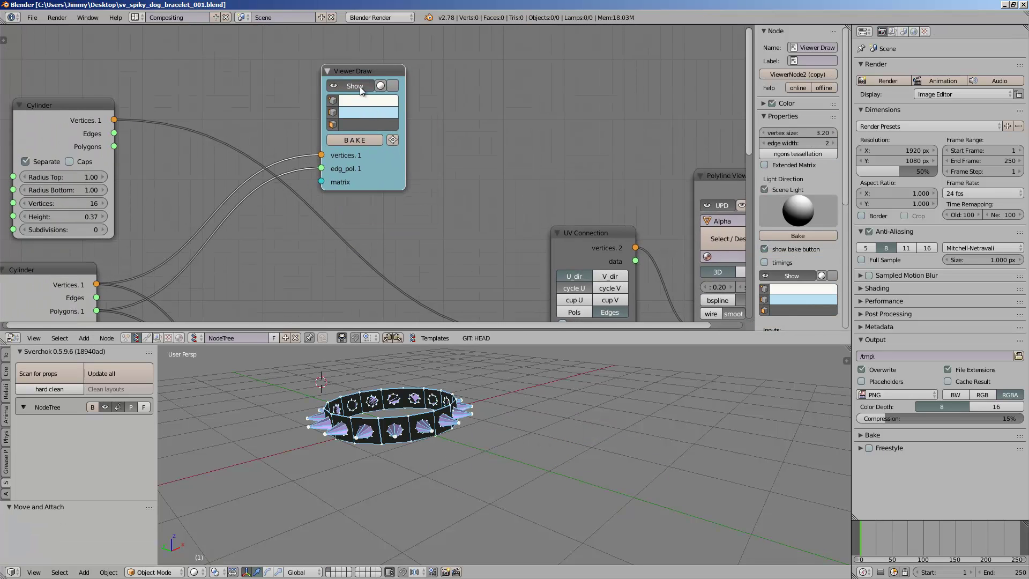
Search the node list for "polygon" nodes and clear the search text.
{"action": "scroll", "coordinate": [375, 112], "scroll_direction": "down", "scroll_amount": 1}
{"action": "middle_click_drag", "start_coordinate": [475, 108], "coordinate": [474, 101]}
{"action": "key", "text": "shift+a"}
{"action": "left_click", "coordinate": [478, 98]}
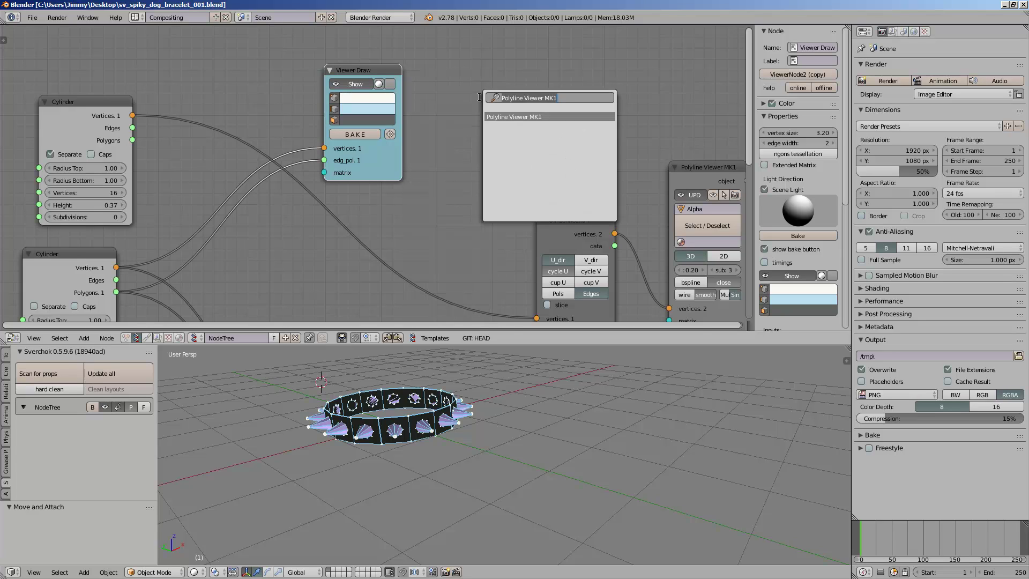
{"action": "type", "text": "poly"}
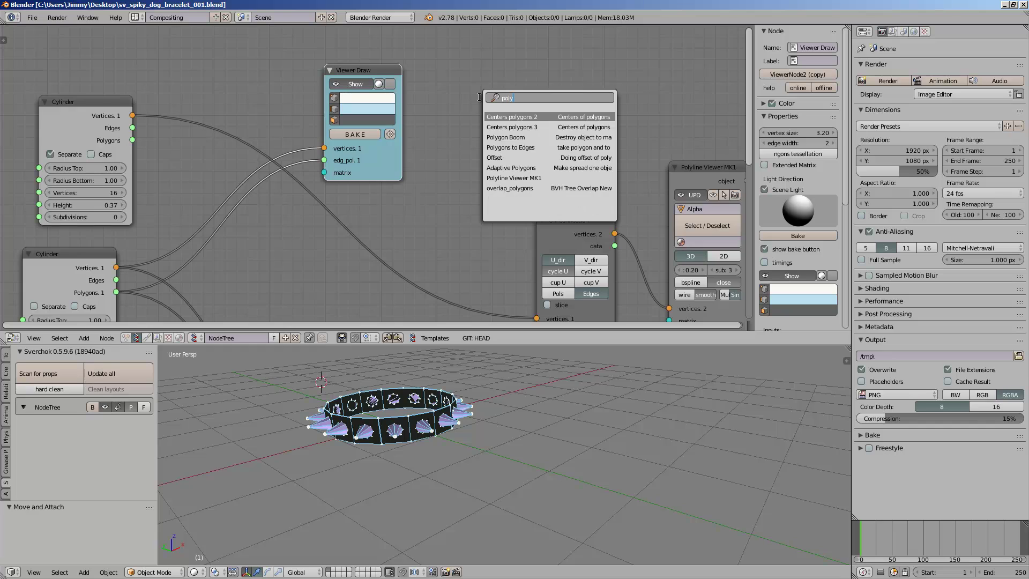
{"action": "type", "text": "gon"}
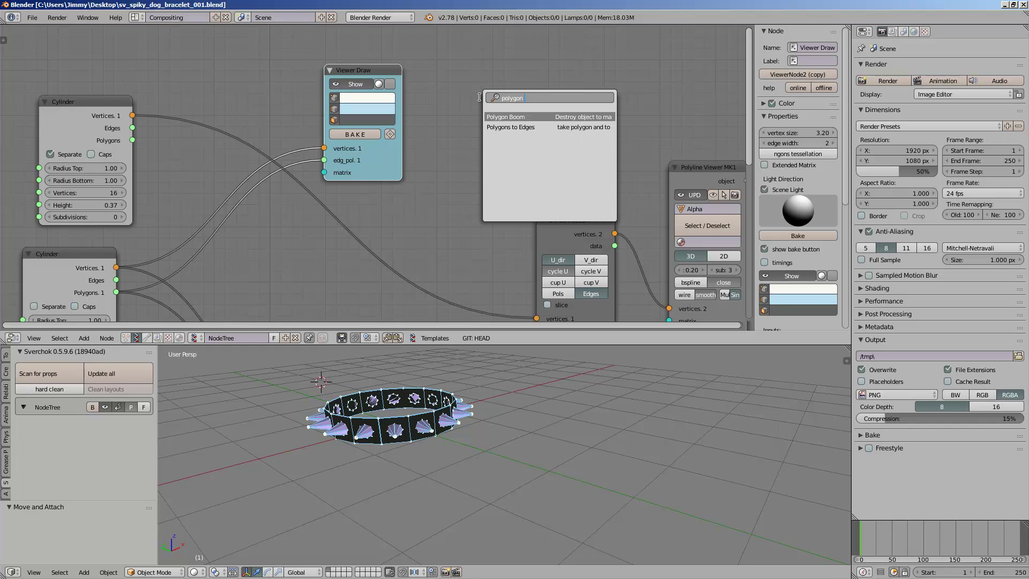
{"action": "key", "text": "BackSpace"}
{"action": "key", "text": "BackSpace"}
{"action": "key", "text": "BackSpace"}
{"action": "key", "text": "BackSpace"}
{"action": "key", "text": "BackSpace"}
{"action": "key", "text": "BackSpace"}
{"action": "key", "text": "BackSpace"}
Search for "extr" and add an Extrude Region node beside the band's Viewer Draw node.
{"action": "type", "text": "extr"}
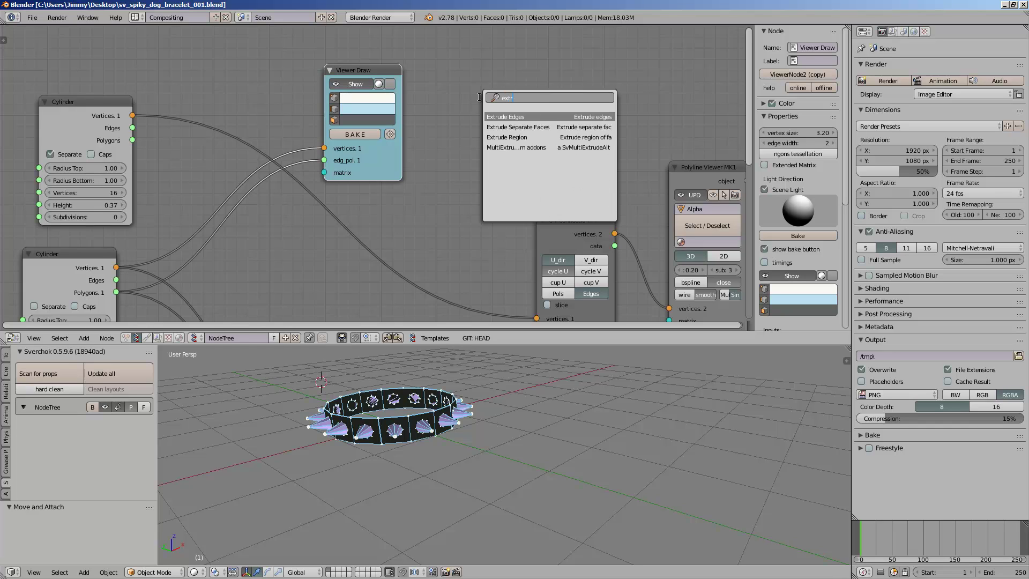
{"action": "key", "text": "Down"}
{"action": "key", "text": "Down"}
{"action": "key", "text": "Down"}
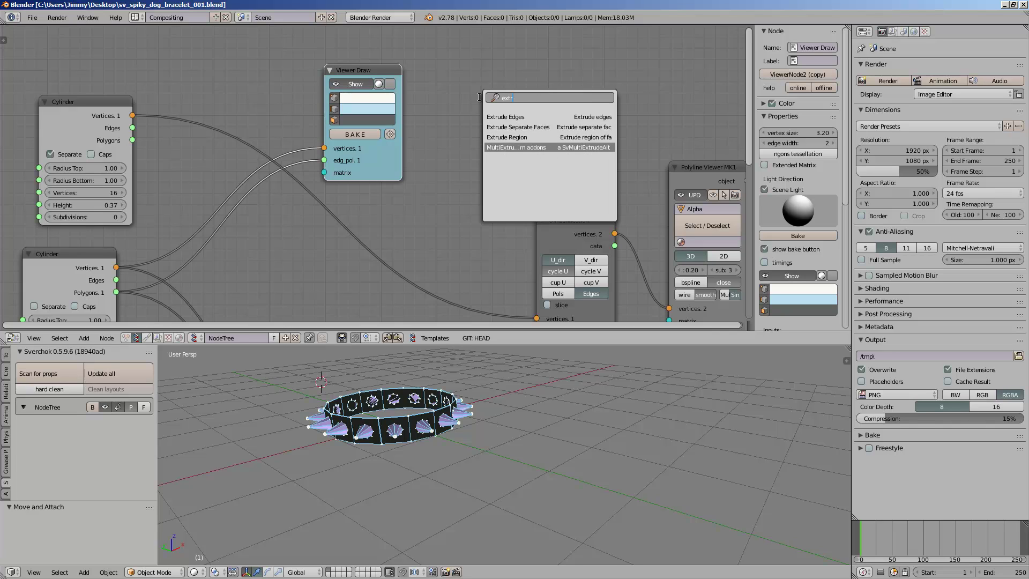
{"action": "key", "text": "Up"}
{"action": "key", "text": "Return"}
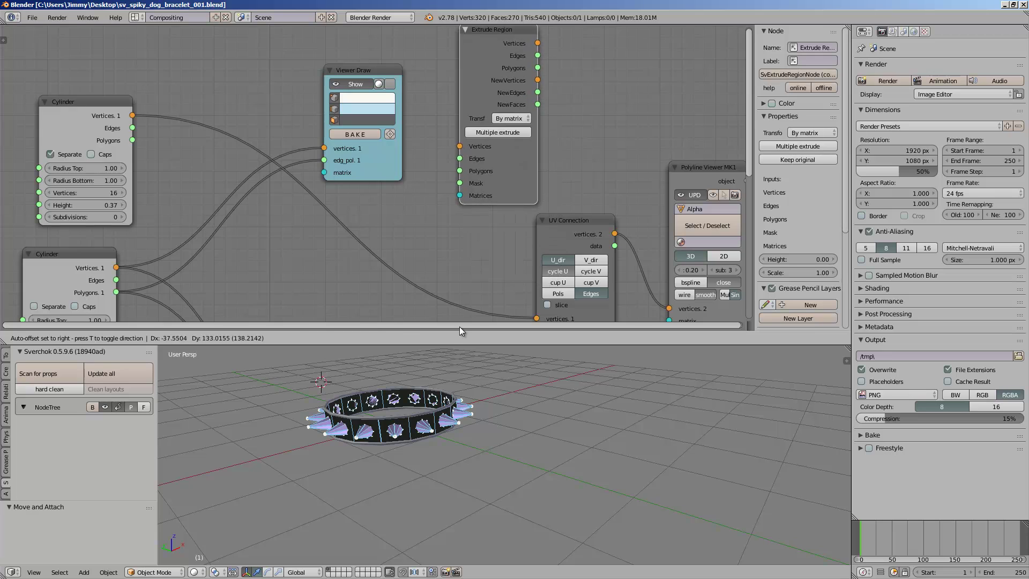
{"action": "left_click", "coordinate": [460, 327]}
Set the Extrude Region node to Along normal and link the band cylinder's vertices and polygons into it.
{"action": "left_click", "coordinate": [505, 119]}
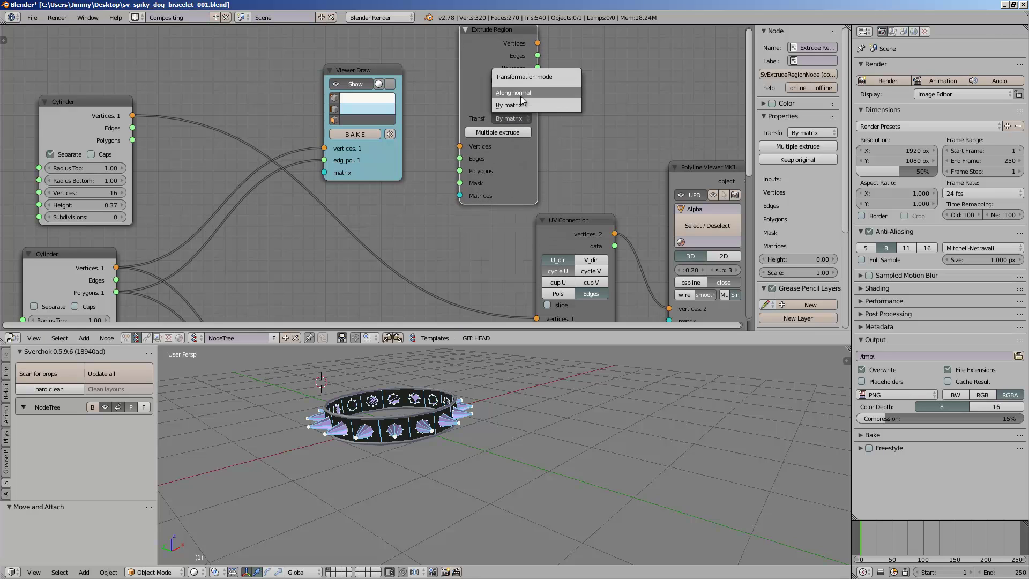
{"action": "left_click", "coordinate": [520, 95]}
{"action": "left_click_drag", "start_coordinate": [132, 265], "coordinate": [130, 290]}
{"action": "middle_click_drag", "start_coordinate": [595, 135], "coordinate": [475, 187]}
{"action": "left_click_drag", "start_coordinate": [585, 216], "coordinate": [622, 245]}
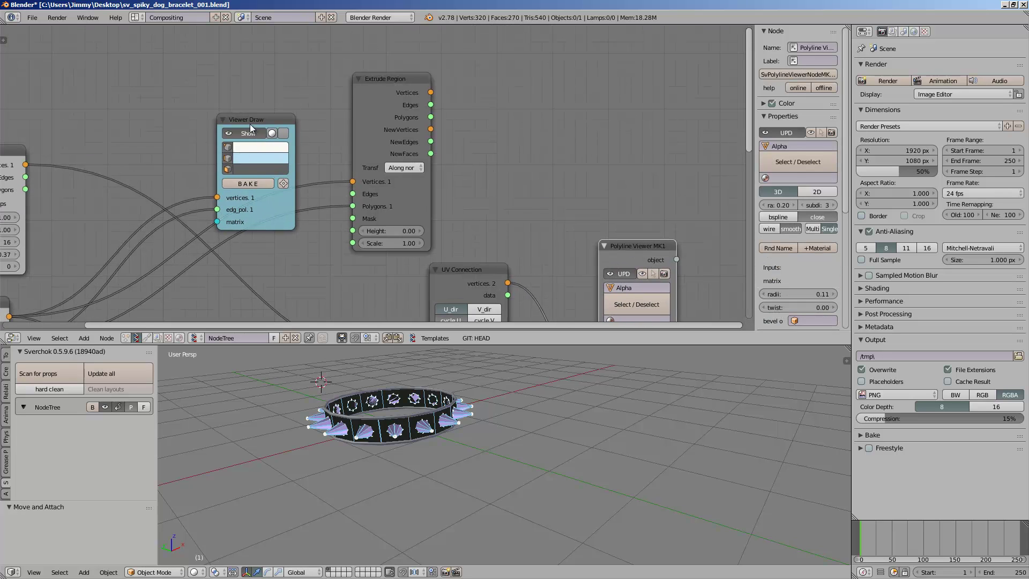
Duplicate the band's Viewer Draw node and link the Extrude Region's vertices and polygons to the copy.
{"action": "mouse_move", "coordinate": [250, 124]}
{"action": "left_mouse_down"}
{"action": "mouse_move", "coordinate": [233, 85]}
{"action": "mouse_move", "coordinate": [535, 69]}
{"action": "mouse_move", "coordinate": [290, 67]}
{"action": "left_mouse_up"}
{"action": "key", "text": "shift+d"}
{"action": "left_click", "coordinate": [512, 76]}
{"action": "left_click_drag", "start_coordinate": [431, 92], "coordinate": [442, 99]}
{"action": "left_click_drag", "start_coordinate": [481, 164], "coordinate": [479, 154]}
{"action": "mouse_move", "coordinate": [431, 117]}
{"action": "left_mouse_down"}
{"action": "mouse_move", "coordinate": [449, 118]}
{"action": "mouse_move", "coordinate": [452, 143]}
{"action": "mouse_move", "coordinate": [479, 167]}
{"action": "left_mouse_up"}
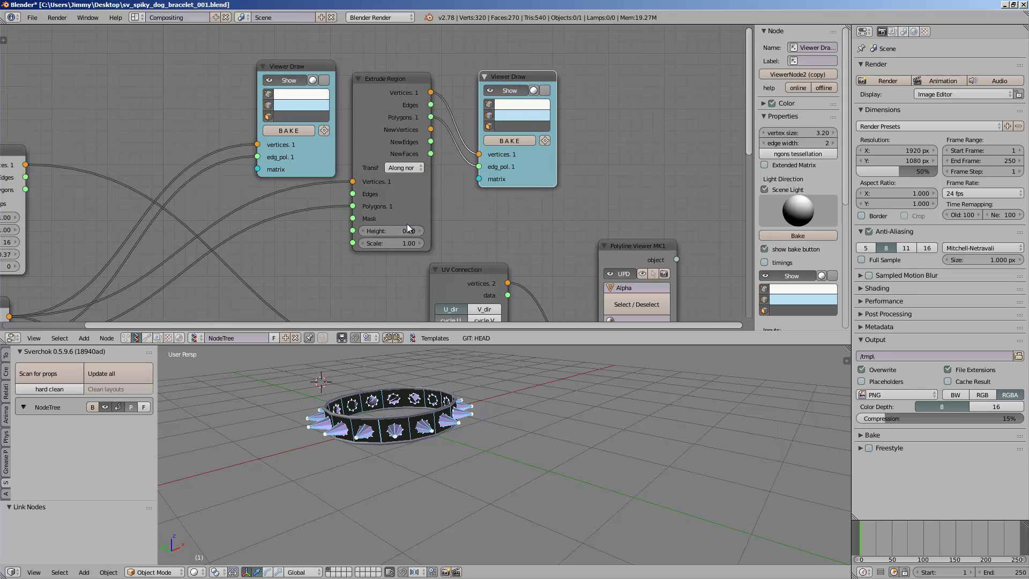
Set the Extrude Region's height to 7.61 and scale to 0.98 to give the band thickness.
{"action": "left_click_drag", "start_coordinate": [402, 231], "coordinate": [419, 231]}
{"action": "scroll", "coordinate": [489, 464], "scroll_direction": "up", "scroll_amount": 8}
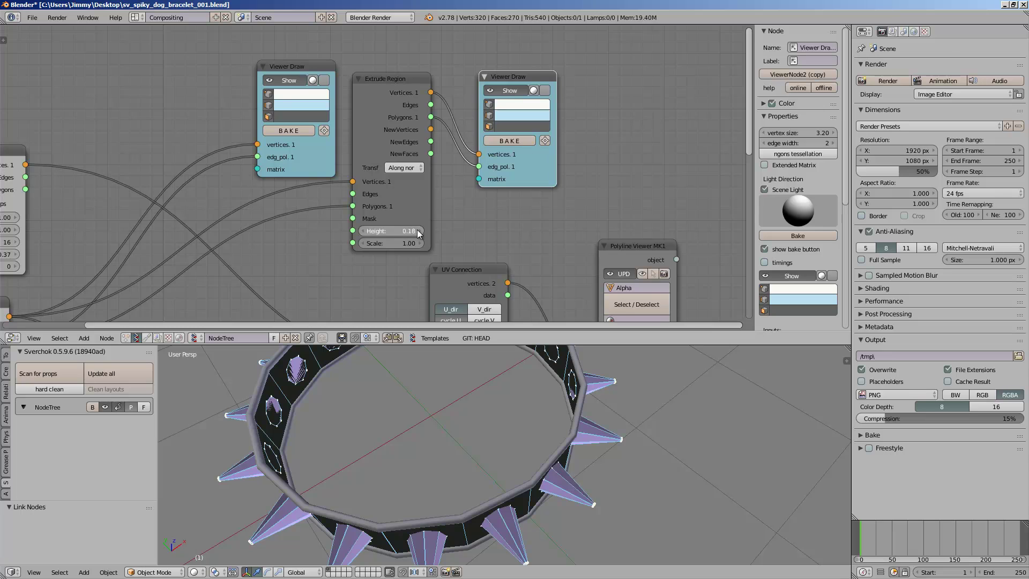
{"action": "mouse_move", "coordinate": [397, 246]}
{"action": "left_mouse_down"}
{"action": "mouse_move", "coordinate": [367, 243]}
{"action": "mouse_move", "coordinate": [377, 242]}
{"action": "left_mouse_up"}
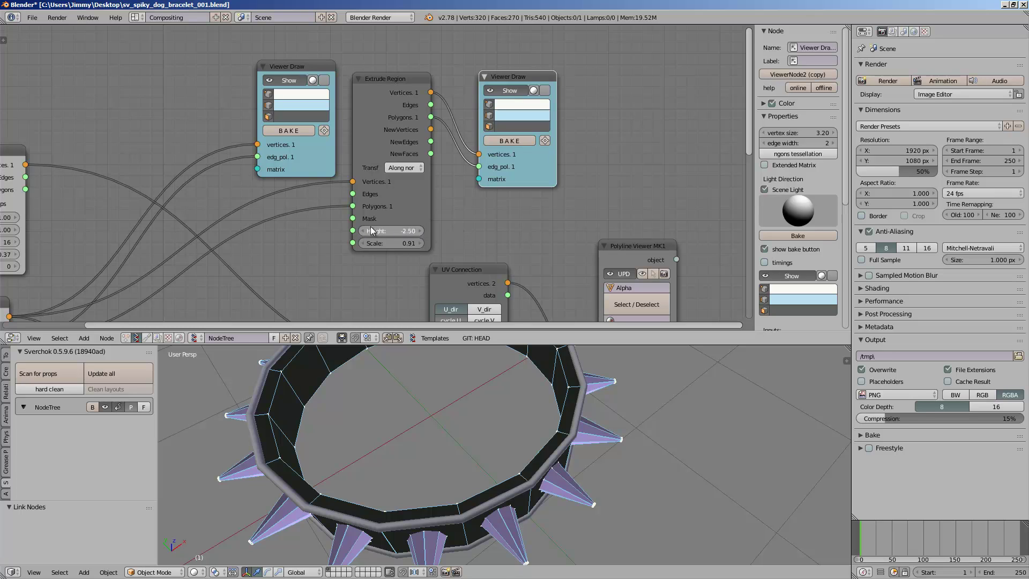
{"action": "mouse_move", "coordinate": [408, 230]}
{"action": "left_mouse_down"}
{"action": "mouse_move", "coordinate": [439, 236]}
{"action": "mouse_move", "coordinate": [371, 246]}
{"action": "mouse_move", "coordinate": [477, 255]}
{"action": "mouse_move", "coordinate": [403, 246]}
{"action": "left_mouse_up"}
{"action": "middle_click_drag", "start_coordinate": [407, 408], "coordinate": [441, 433]}
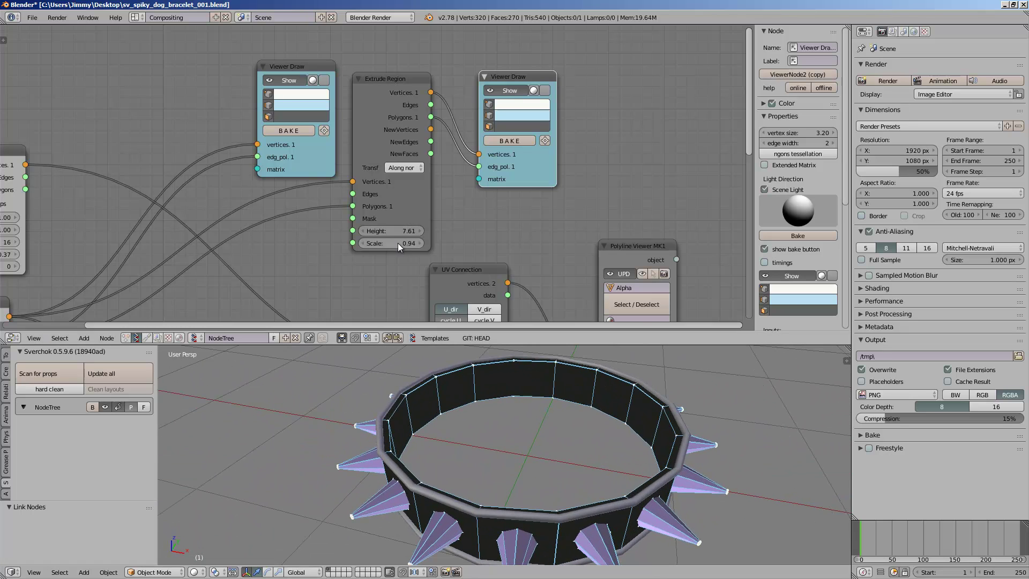
{"action": "mouse_move", "coordinate": [397, 243]}
{"action": "left_mouse_down"}
{"action": "mouse_move", "coordinate": [420, 244]}
{"action": "mouse_move", "coordinate": [410, 245]}
{"action": "left_mouse_up"}
{"action": "scroll", "coordinate": [466, 429], "scroll_direction": "down", "scroll_amount": 2}
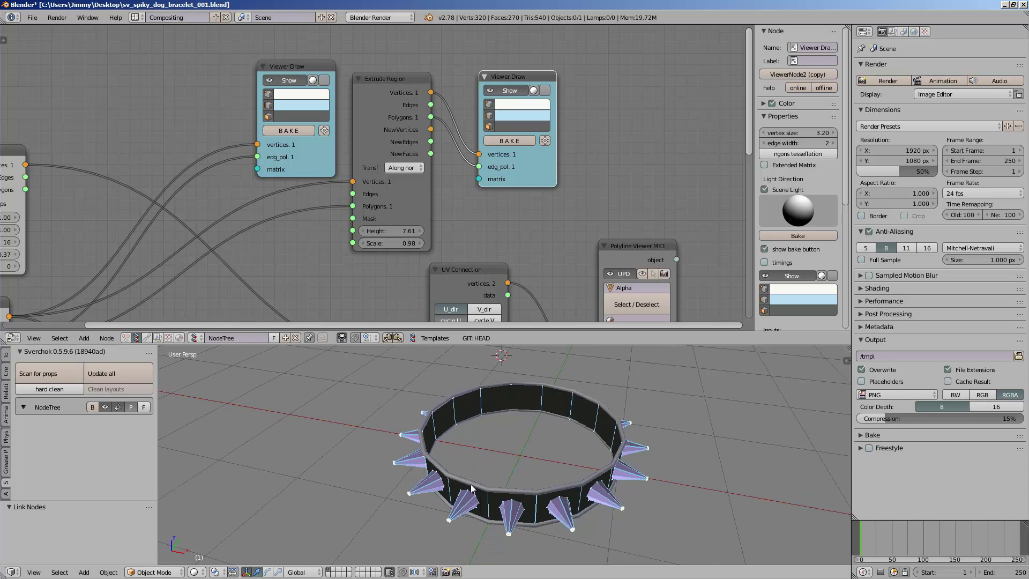
Check the thickened band in the 3D view and save the file.
{"action": "middle_click_drag", "start_coordinate": [499, 466], "coordinate": [551, 435]}
{"action": "key", "text": "ctrl+s"}
{"action": "left_click", "coordinate": [551, 435]}
{"action": "middle_click_drag", "start_coordinate": [513, 476], "coordinate": [555, 432], "text": "shift"}
{"action": "key", "text": "ctrl+s"}
{"action": "left_click", "coordinate": [555, 432]}
Move the rim tube object along Y away from the preview and delete it.
{"action": "left_click", "coordinate": [143, 407]}
{"action": "scroll", "coordinate": [414, 452], "scroll_direction": "down", "scroll_amount": 2}
{"action": "middle_click_drag", "start_coordinate": [413, 453], "coordinate": [437, 492]}
{"action": "key", "text": "a"}
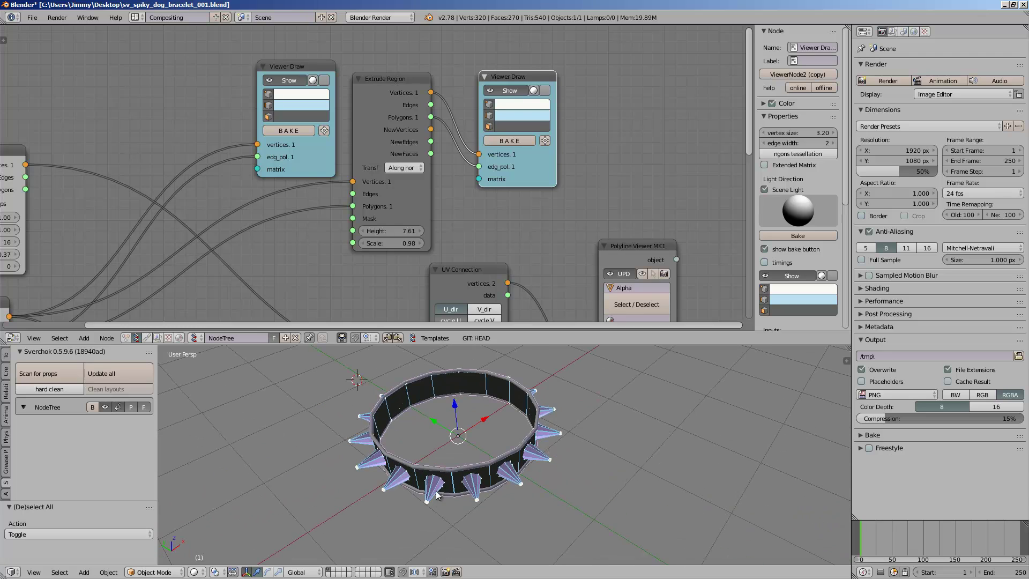
{"action": "key", "text": "g"}
{"action": "key", "text": "y"}
{"action": "left_click", "coordinate": [690, 495]}
{"action": "key", "text": "a"}
{"action": "key", "text": "a"}
{"action": "key", "text": "x"}
{"action": "left_click", "coordinate": [690, 496]}
Bake the node tree without the rim tubes and move the baked objects away from the preview.
{"action": "left_click", "coordinate": [92, 407]}
{"action": "key", "text": "a"}
{"action": "key", "text": "g"}
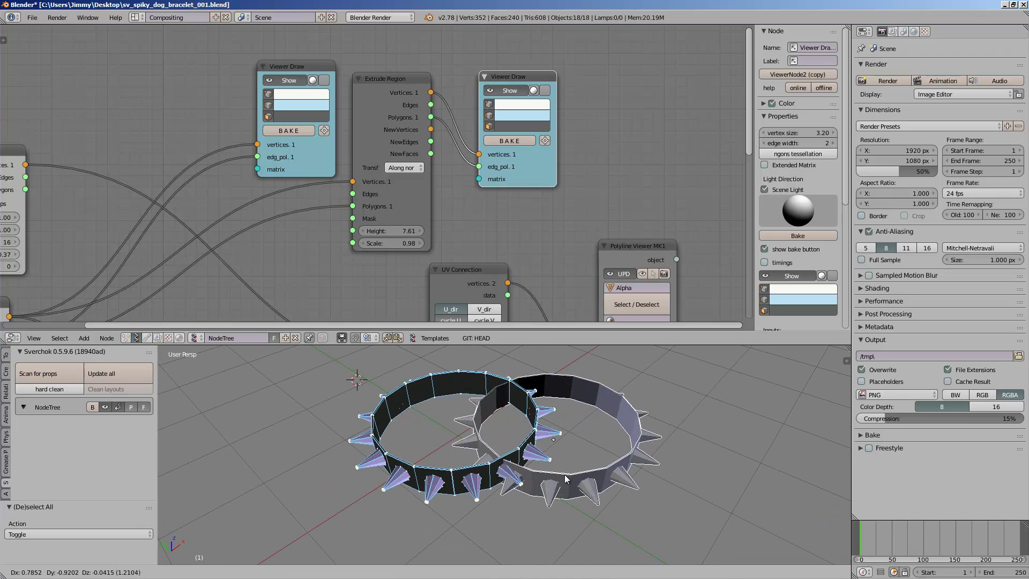
{"action": "left_click", "coordinate": [674, 504]}
{"action": "middle_click_drag", "start_coordinate": [673, 504], "coordinate": [670, 444]}
Delete all baked objects and go to frame 115 in the timeline to regenerate the rim tubes.
{"action": "key", "text": "a"}
{"action": "key", "text": "a"}
{"action": "key", "text": "x"}
{"action": "left_click", "coordinate": [671, 444]}
{"action": "left_click", "coordinate": [934, 548]}
{"action": "middle_click_drag", "start_coordinate": [636, 481], "coordinate": [634, 509]}
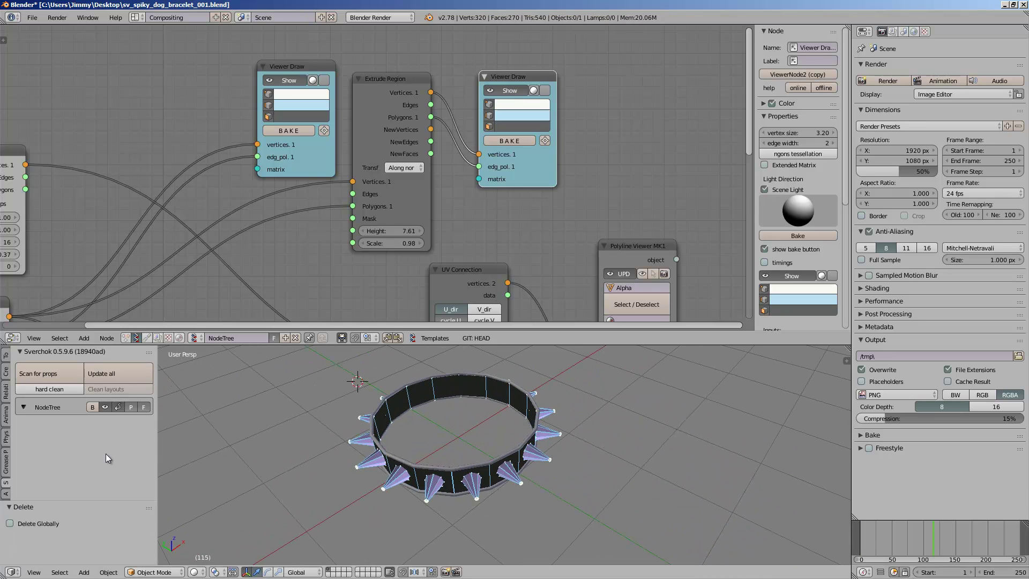
Bake the node tree with the rim tubes, move all baked objects along Y beside the preview and deselect them.
{"action": "left_click", "coordinate": [93, 407]}
{"action": "middle_click_drag", "start_coordinate": [352, 451], "coordinate": [411, 461]}
{"action": "key", "text": "a"}
{"action": "key", "text": "g"}
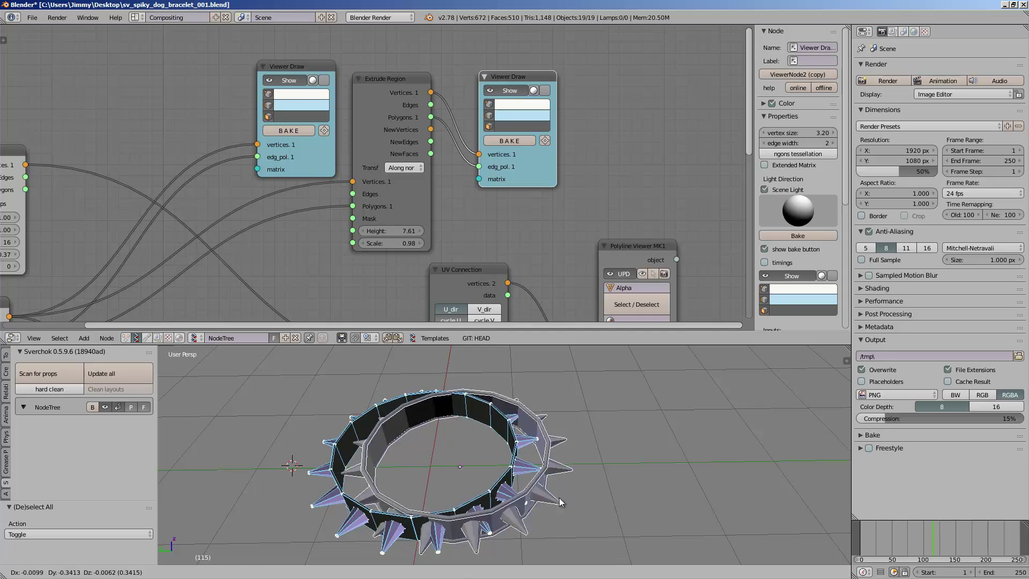
{"action": "key", "text": "y"}
{"action": "left_click", "coordinate": [722, 496]}
{"action": "key", "text": "a"}
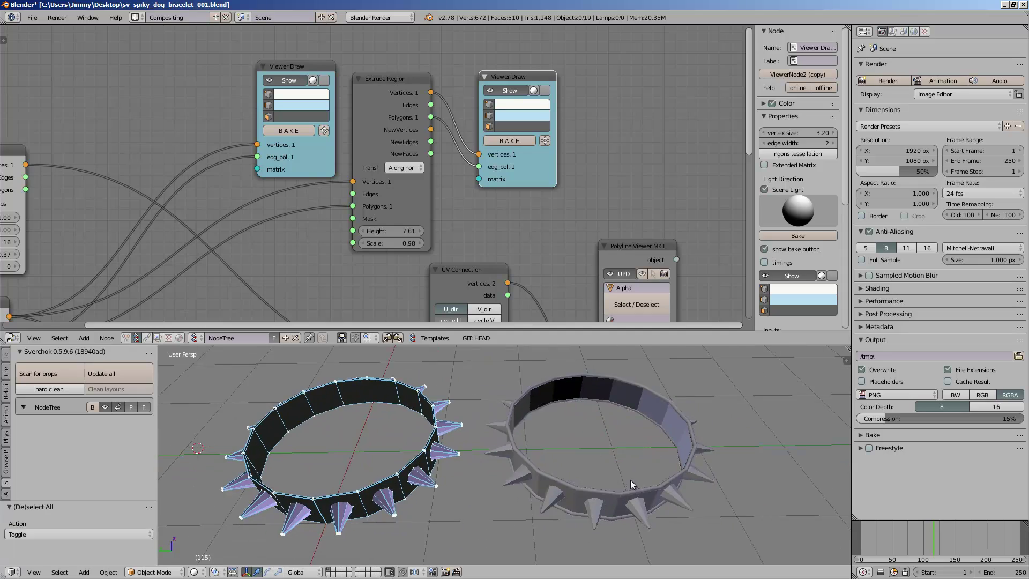
Examine the baked bracelet beside its preview and the overall layout of the node tree.
{"action": "middle_click_drag", "start_coordinate": [630, 474], "coordinate": [478, 448]}
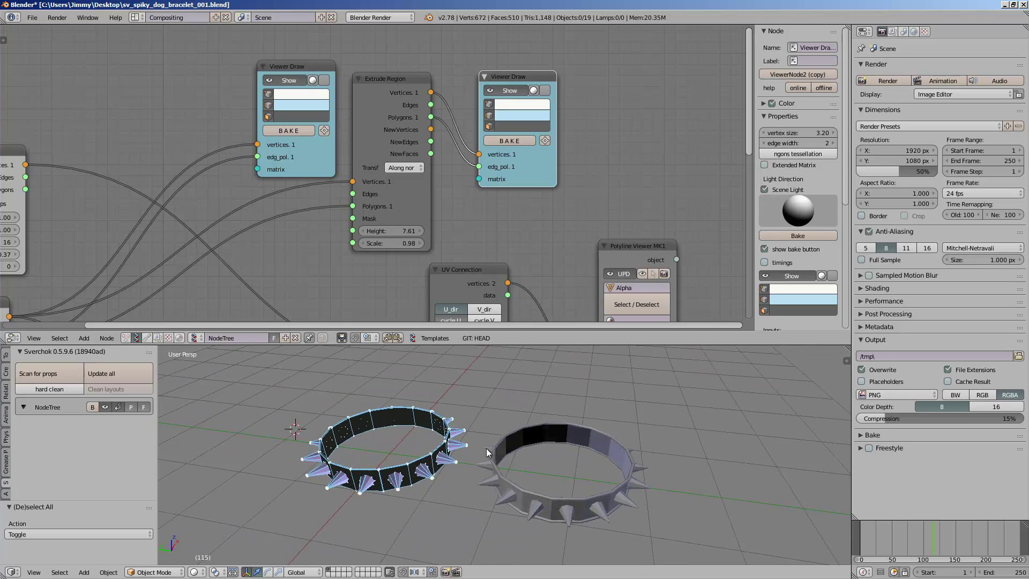
{"action": "middle_click_drag", "start_coordinate": [491, 448], "coordinate": [590, 434]}
{"action": "scroll", "coordinate": [500, 457], "scroll_direction": "up", "scroll_amount": 1}
{"action": "scroll", "coordinate": [450, 265], "scroll_direction": "down", "scroll_amount": 4}
{"action": "middle_click_drag", "start_coordinate": [409, 311], "coordinate": [444, 209]}
{"action": "middle_click_drag", "start_coordinate": [519, 422], "coordinate": [510, 374]}
{"action": "scroll", "coordinate": [475, 263], "scroll_direction": "down", "scroll_amount": 2}
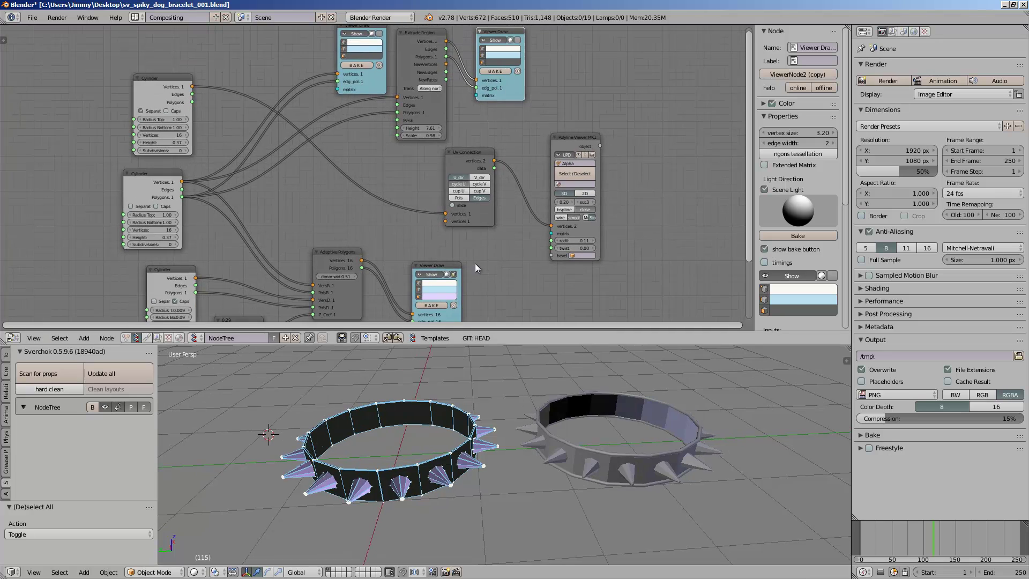
Rename the node tree as SV_Spiky_Collar and save the file.
{"action": "left_click", "coordinate": [268, 338]}
{"action": "type", "text": "SV"}
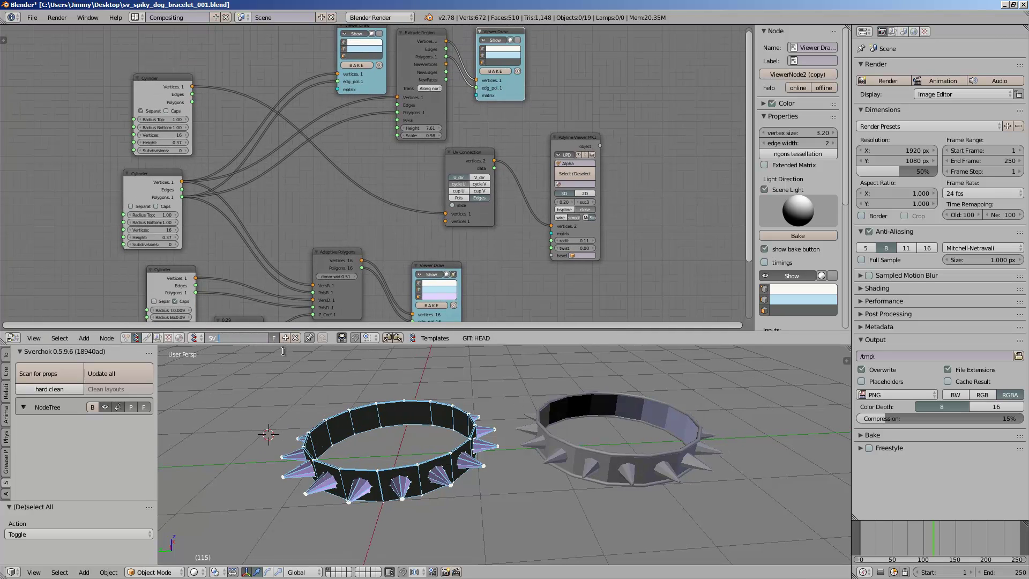
{"action": "type", "text": "_Spiky_Collar"}
{"action": "key", "text": "Return"}
{"action": "key", "text": "ctrl+s"}
{"action": "key", "text": "Return"}
Inspect the baked bracelet's spikes, band and rim tubes up close and from several angles.
{"action": "middle_click_drag", "start_coordinate": [411, 428], "coordinate": [474, 431]}
{"action": "scroll", "coordinate": [501, 421], "scroll_direction": "up", "scroll_amount": 7}
{"action": "middle_click_drag", "start_coordinate": [643, 440], "coordinate": [618, 490], "text": "shift"}
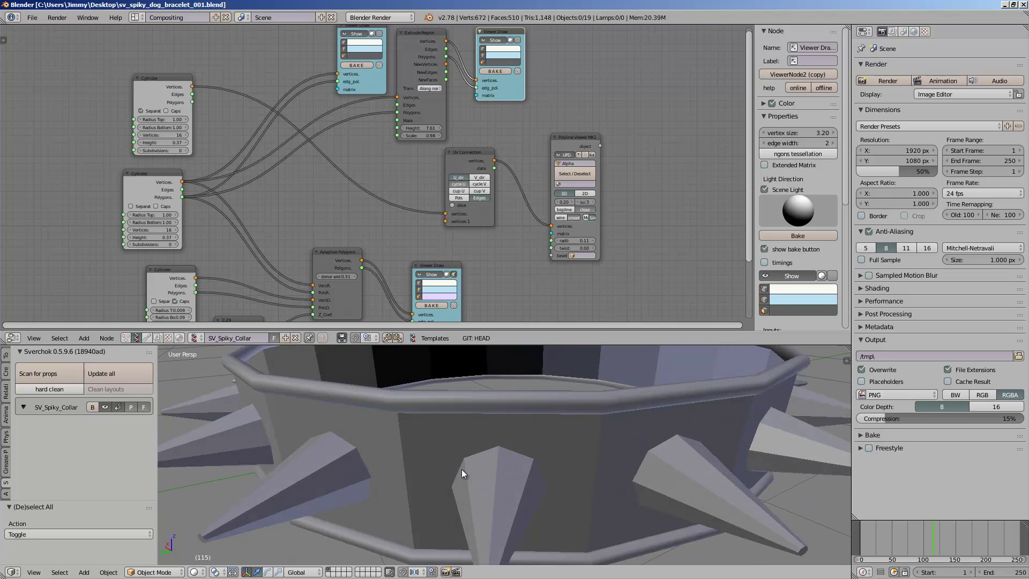
{"action": "scroll", "coordinate": [498, 461], "scroll_direction": "down", "scroll_amount": 3}
{"action": "middle_click_drag", "start_coordinate": [522, 477], "coordinate": [555, 481]}
{"action": "scroll", "coordinate": [555, 481], "scroll_direction": "down", "scroll_amount": 4}
{"action": "middle_click_drag", "start_coordinate": [483, 483], "coordinate": [575, 426]}
{"action": "scroll", "coordinate": [498, 445], "scroll_direction": "up", "scroll_amount": 2}
{"action": "middle_click_drag", "start_coordinate": [641, 433], "coordinate": [695, 411]}
Show the 3D view's properties and enable Matcap shading with Ambient Occlusion.
{"action": "left_click", "coordinate": [847, 361]}
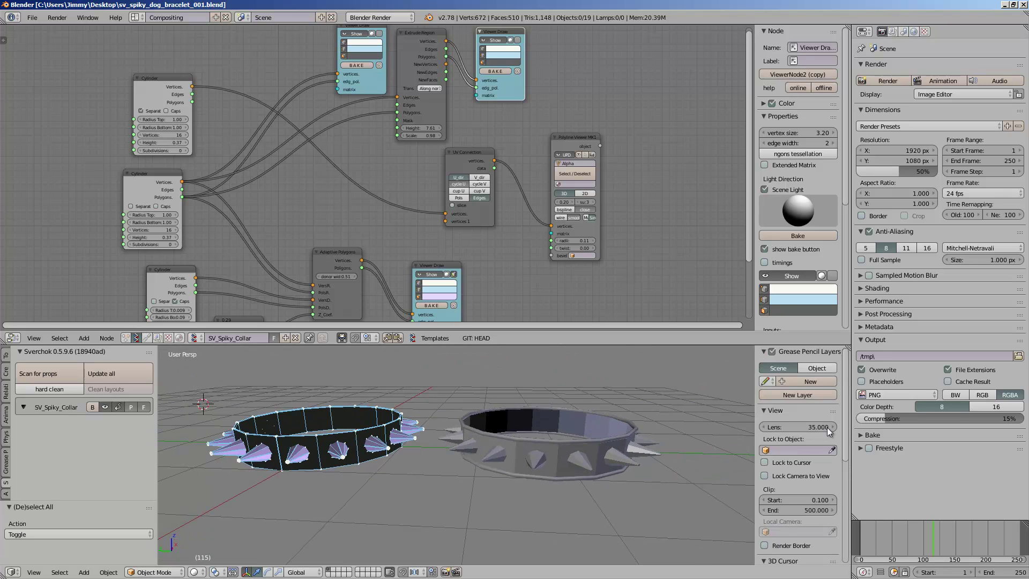
{"action": "scroll", "coordinate": [797, 501], "scroll_direction": "down", "scroll_amount": 8}
{"action": "scroll", "coordinate": [797, 500], "scroll_direction": "down", "scroll_amount": 2}
{"action": "left_click", "coordinate": [785, 480]}
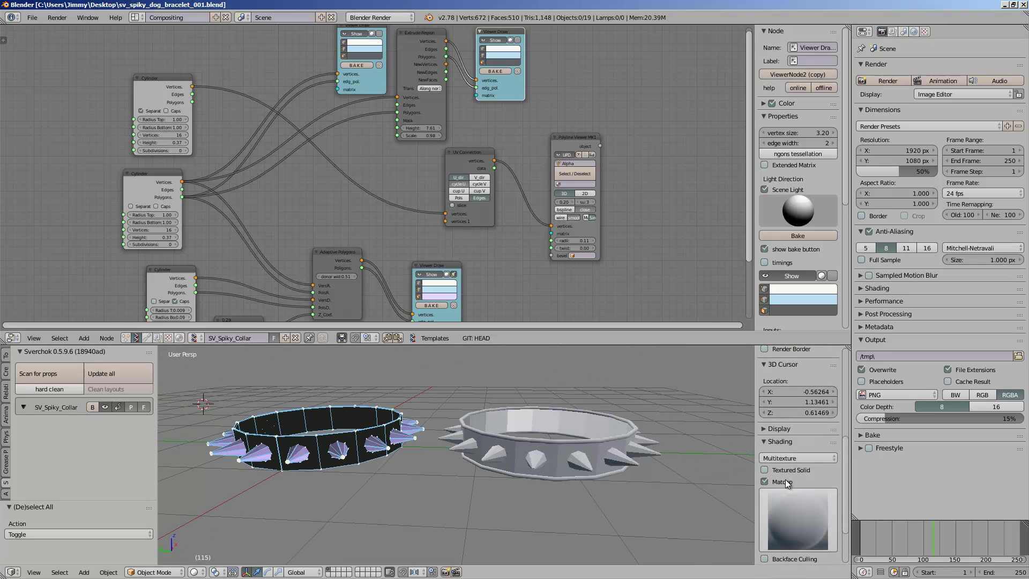
{"action": "scroll", "coordinate": [786, 496], "scroll_direction": "down", "scroll_amount": 3}
{"action": "left_click", "coordinate": [784, 514]}
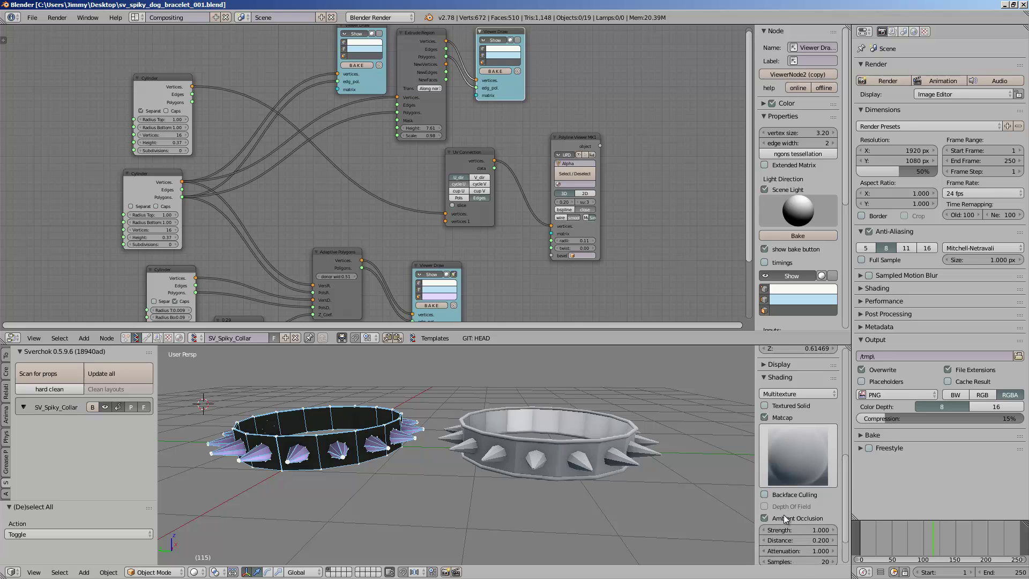
Try several matcaps on the baked bracelet, including a rainbow one and a glossy cyan one.
{"action": "left_click", "coordinate": [783, 459]}
{"action": "left_click", "coordinate": [547, 386]}
{"action": "left_click", "coordinate": [789, 456]}
{"action": "left_click", "coordinate": [489, 344]}
{"action": "middle_click_drag", "start_coordinate": [583, 419], "coordinate": [580, 431]}
{"action": "left_click", "coordinate": [781, 457]}
{"action": "left_click", "coordinate": [773, 394]}
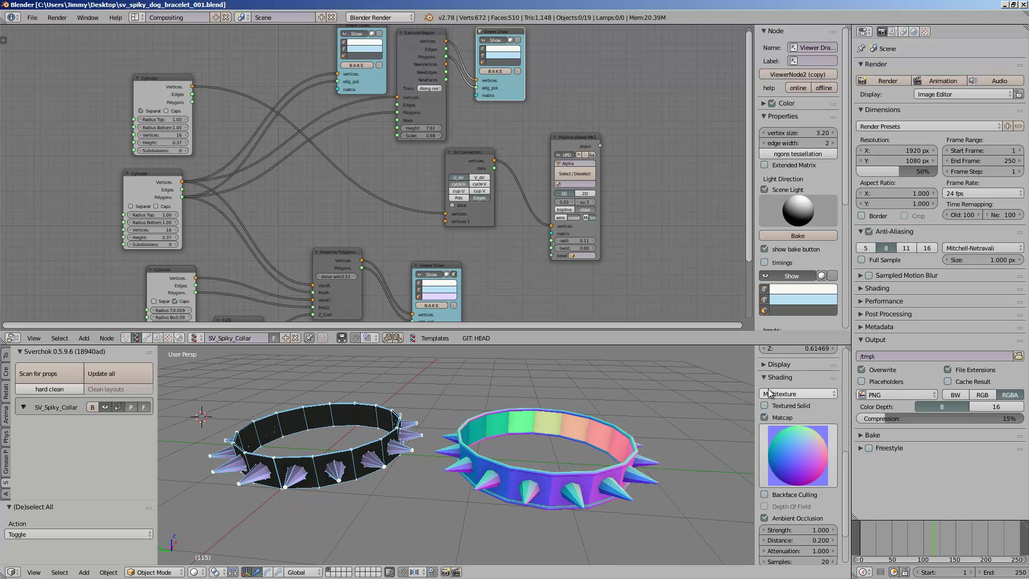
{"action": "left_click", "coordinate": [790, 446]}
{"action": "left_click", "coordinate": [799, 401]}
{"action": "left_click", "coordinate": [786, 446]}
{"action": "left_click", "coordinate": [692, 355]}
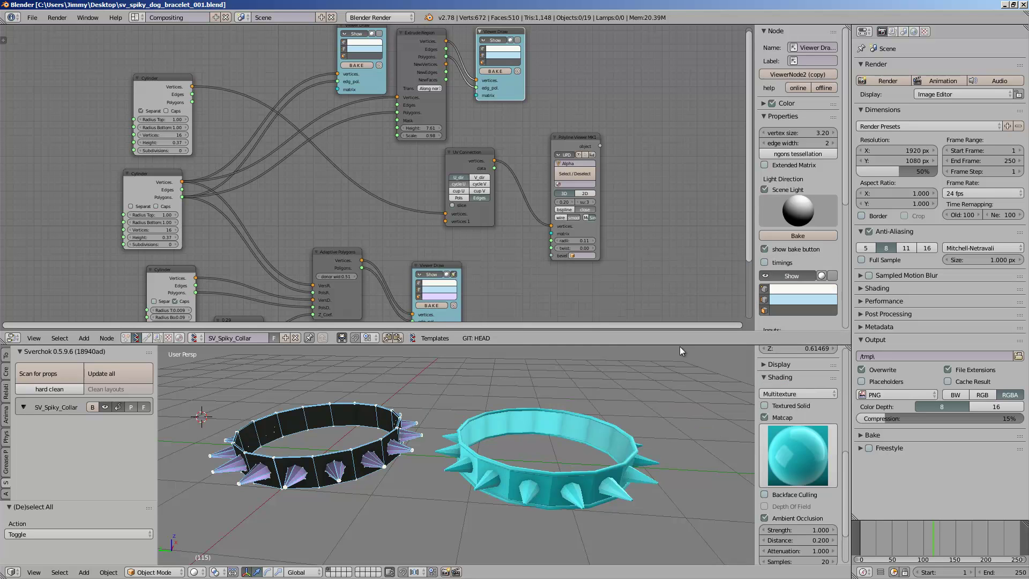
Apply the glossy red matcap to the 3D view.
{"action": "left_click", "coordinate": [780, 446]}
{"action": "left_click", "coordinate": [581, 361]}
{"action": "middle_click_drag", "start_coordinate": [673, 481], "coordinate": [593, 441]}
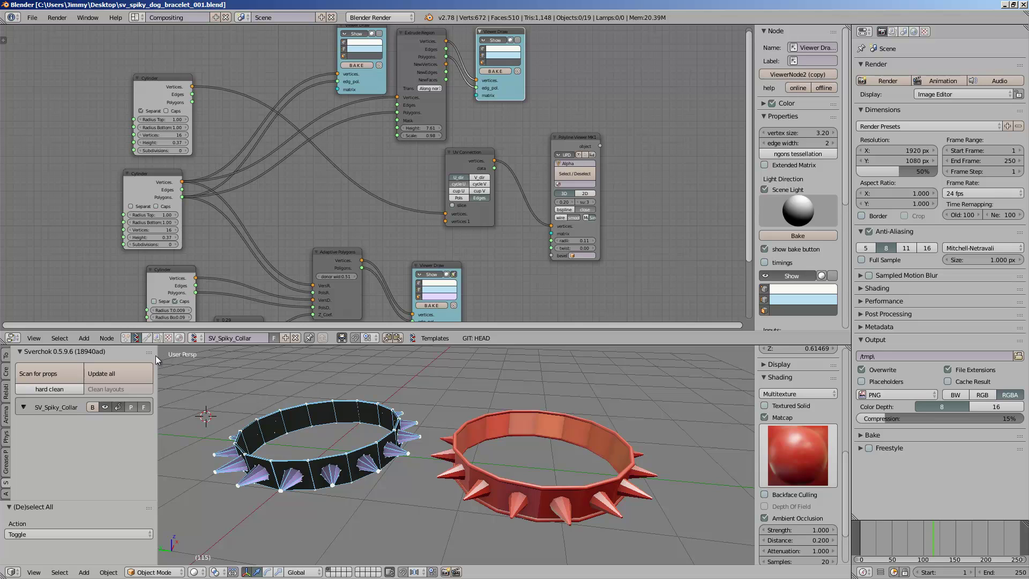
Collapse the 3D view's tool shelf and look through the available render engines without changing the engine.
{"action": "left_click_drag", "start_coordinate": [158, 355], "coordinate": [7, 356]}
{"action": "left_click", "coordinate": [378, 18]}
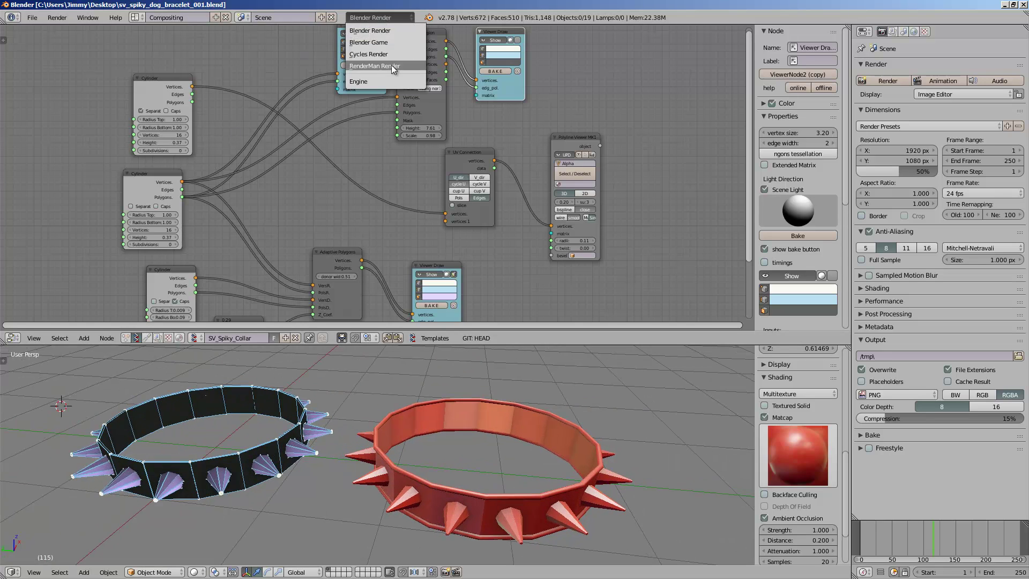
{"action": "middle_click_drag", "start_coordinate": [611, 390], "coordinate": [558, 436]}
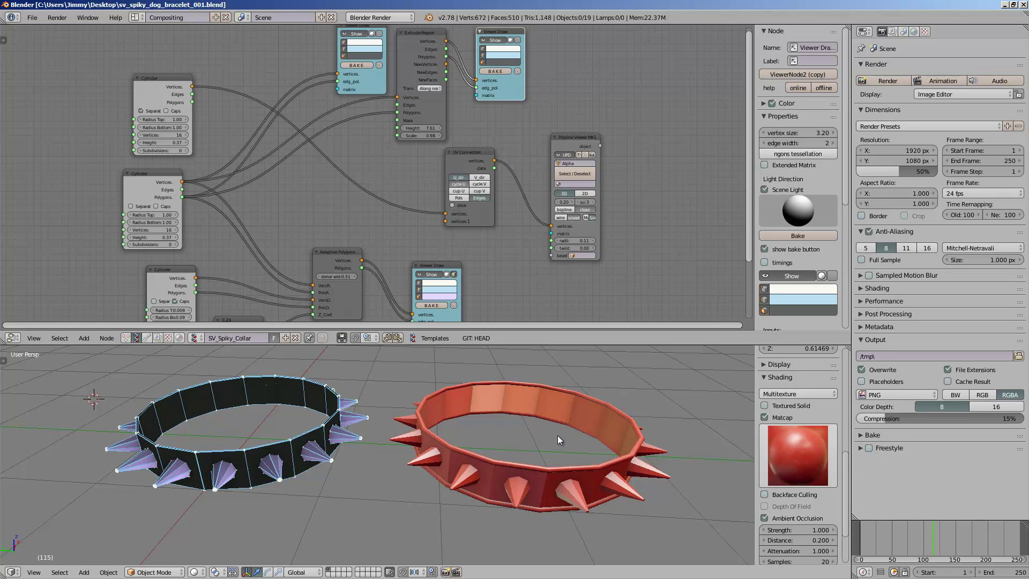
{"action": "mouse_move", "coordinate": [558, 435]}
{"action": "middle_mouse_down"}
{"action": "mouse_move", "coordinate": [555, 452]}
{"action": "mouse_move", "coordinate": [488, 432]}
{"action": "mouse_move", "coordinate": [472, 401]}
{"action": "mouse_move", "coordinate": [547, 425]}
{"action": "mouse_move", "coordinate": [551, 440]}
{"action": "mouse_move", "coordinate": [522, 392]}
{"action": "mouse_move", "coordinate": [585, 439]}
{"action": "mouse_move", "coordinate": [559, 433]}
{"action": "middle_mouse_up"}
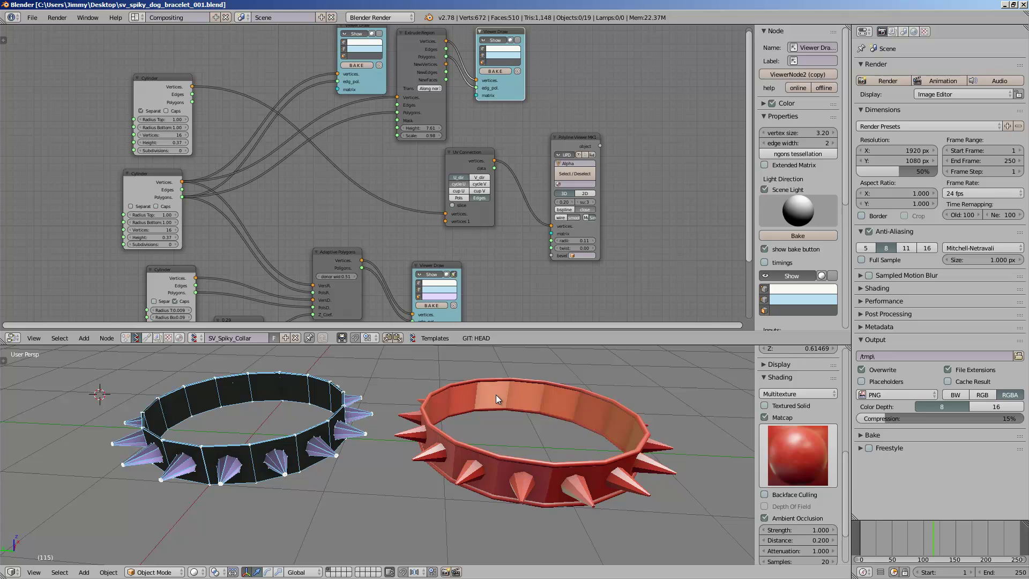